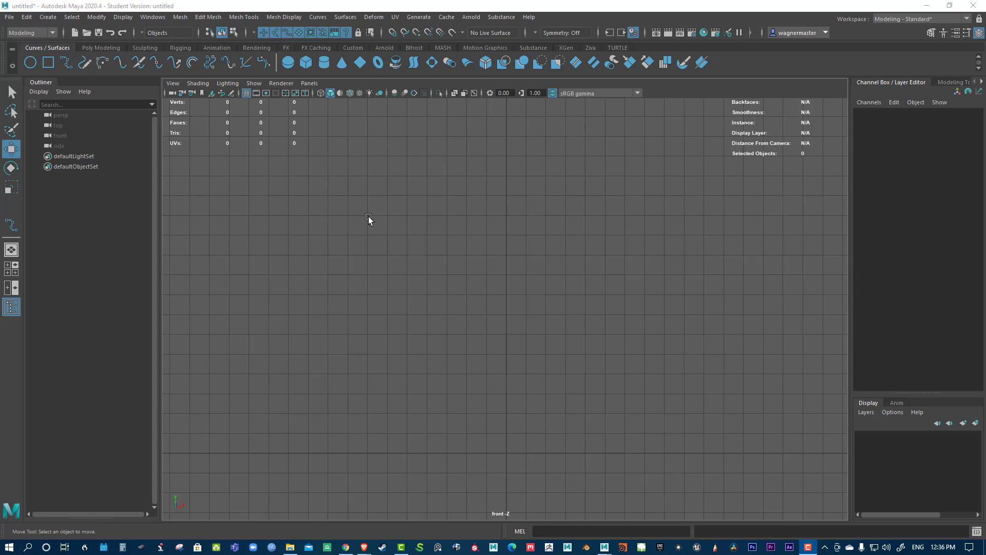
- Start a cubic CV curve in the front view, grid-snapped from 16 squares above the origin on the vertical axis, curving outward and down two squares
{"action": "left_click", "coordinate": [47, 16]}
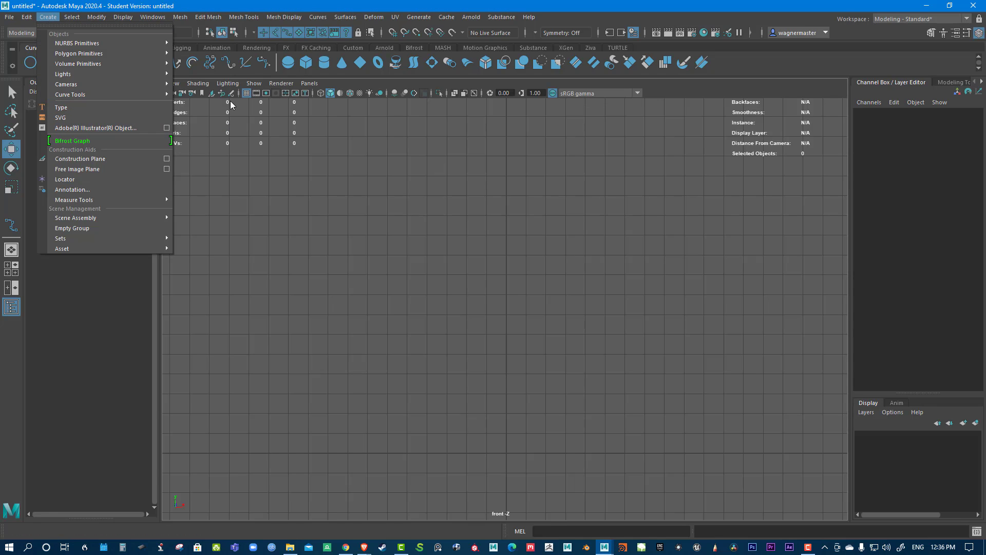
{"action": "mouse_move", "coordinate": [149, 95]}
{"action": "left_click", "coordinate": [277, 94]}
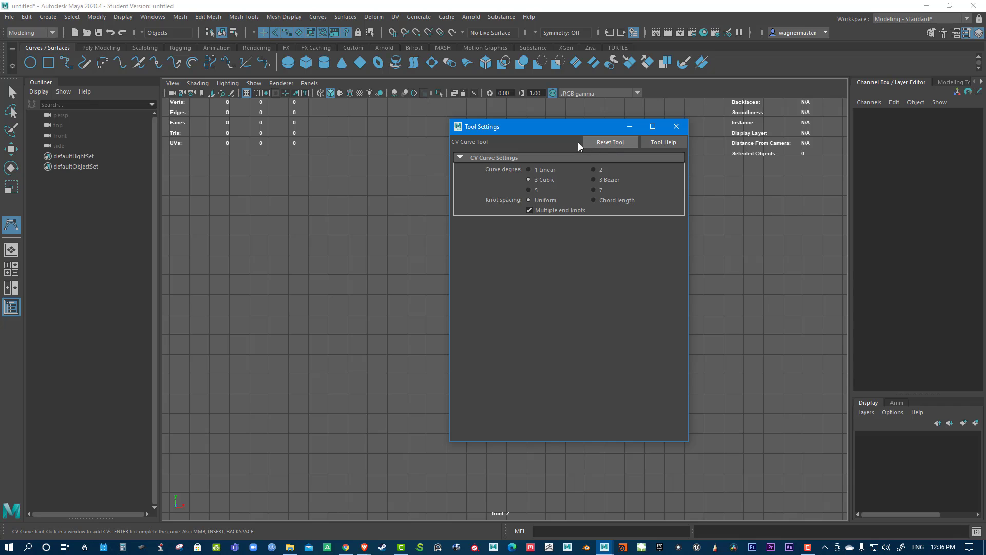
{"action": "left_click", "coordinate": [676, 127]}
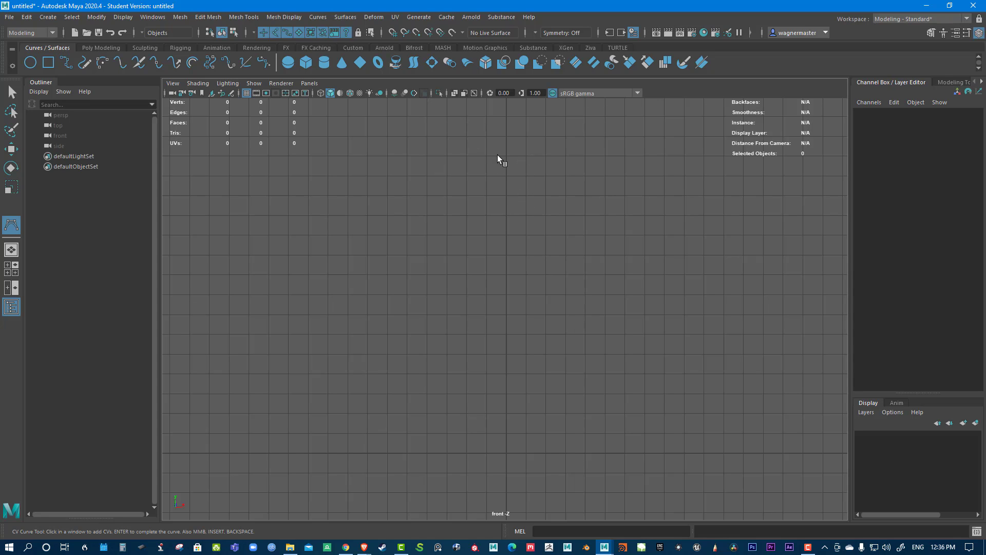
{"action": "left_click", "coordinate": [9, 227]}
{"action": "key", "text": "x"}
{"action": "left_click", "coordinate": [506, 136]}
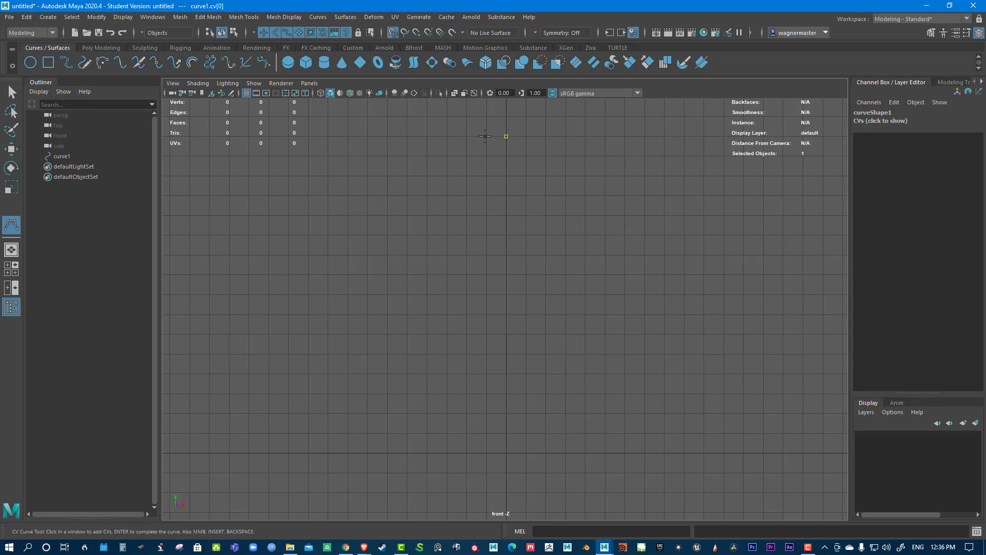
{"action": "left_click", "coordinate": [486, 137]}
{"action": "left_click", "coordinate": [486, 156]}
{"action": "left_click", "coordinate": [467, 176]}
- Continue the profile with a flat ledge out to four squares from the axis, a doubled corner point, and a neck narrowing to two squares
{"action": "key", "text": "x"}
{"action": "left_click", "coordinate": [447, 175]}
{"action": "left_click", "coordinate": [428, 175]}
{"action": "left_click", "coordinate": [428, 175]}
{"action": "left_click", "coordinate": [427, 196]}
{"action": "left_click", "coordinate": [467, 234]}
{"action": "left_click", "coordinate": [467, 275]}
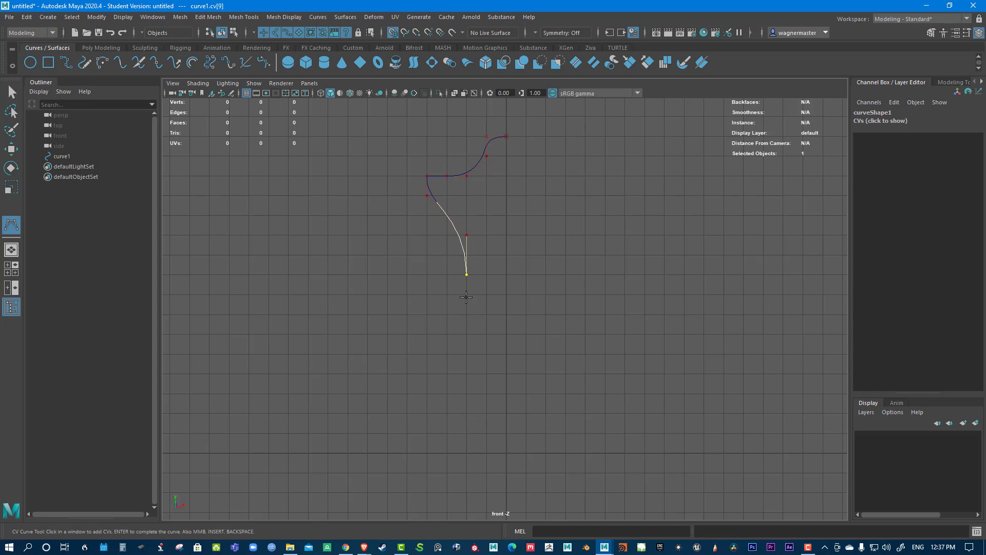
- Extend the profile with a horizontal shelf six squares above the origin, from three to seven squares out, doubling the points at both corners
{"action": "left_click", "coordinate": [446, 334]}
{"action": "left_click", "coordinate": [439, 337]}
{"action": "left_click", "coordinate": [427, 335]}
{"action": "left_click", "coordinate": [389, 334]}
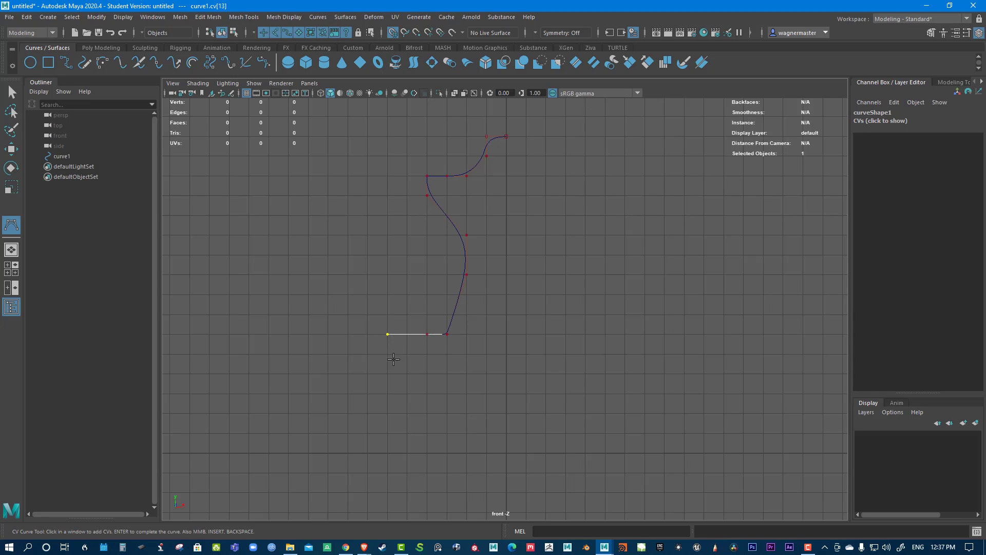
{"action": "left_click", "coordinate": [368, 335]}
{"action": "left_click", "coordinate": [367, 335]}
- Run the profile diagonally down and inward to the origin and finish the curve
{"action": "left_click", "coordinate": [387, 354]}
{"action": "left_click", "coordinate": [446, 433]}
{"action": "left_click", "coordinate": [466, 454]}
{"action": "left_click", "coordinate": [507, 453]}
{"action": "key", "text": "Return"}
{"action": "key", "text": "w"}
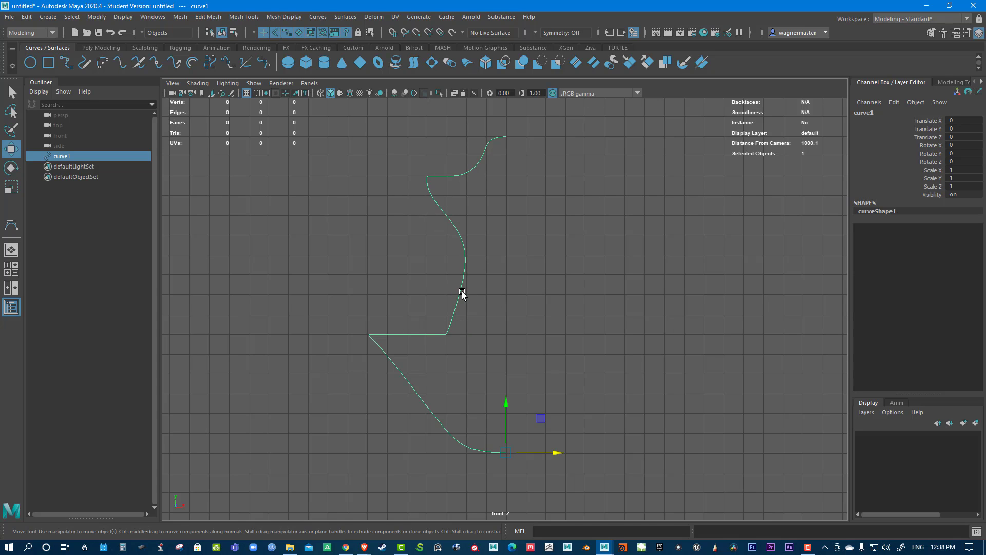
- Move the lower neck's control vertex about two grid squares outward from the vertical axis so the neck bulges
{"action": "right_click_drag", "start_coordinate": [460, 283], "coordinate": [413, 281]}
{"action": "left_click", "coordinate": [466, 274]}
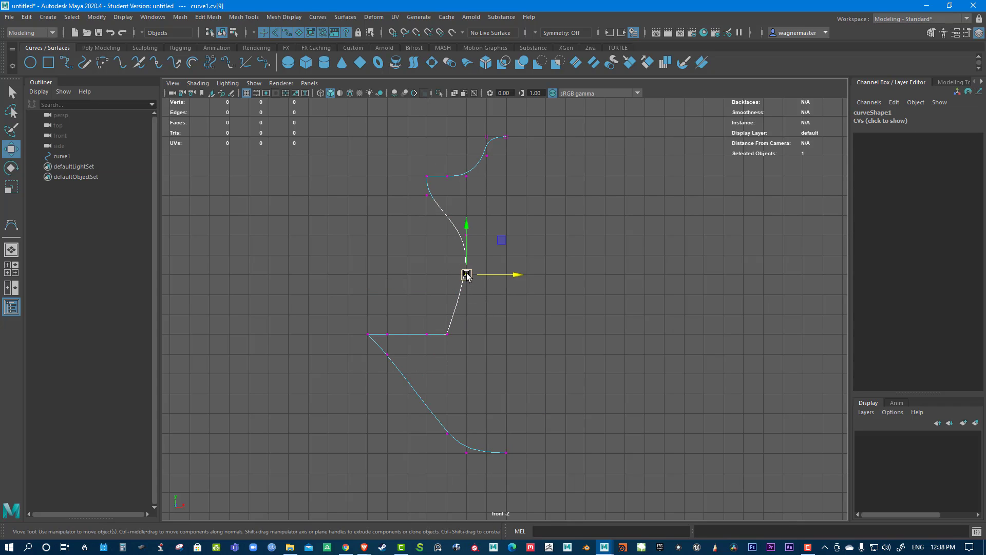
{"action": "left_click_drag", "start_coordinate": [466, 274], "coordinate": [430, 284]}
{"action": "left_click", "coordinate": [528, 255]}
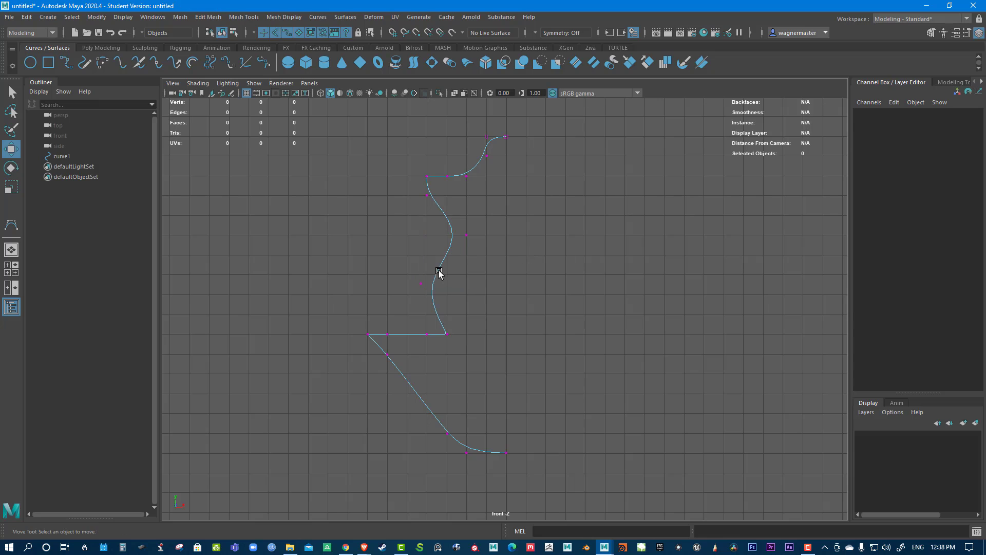
- Insert knots at two curve points, one midway along the neck and one on the lower diagonal slope
{"action": "right_click", "coordinate": [441, 267]}
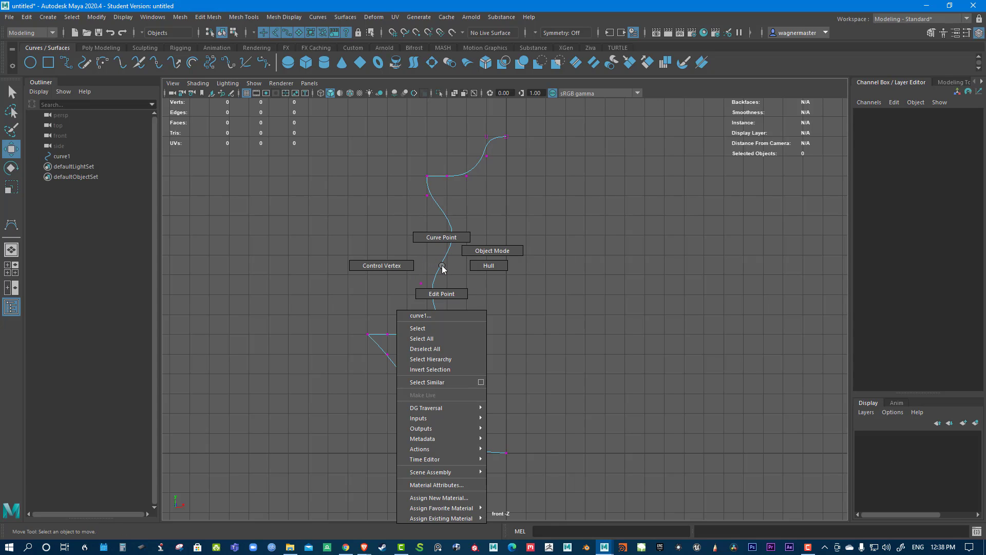
{"action": "left_click", "coordinate": [441, 238]}
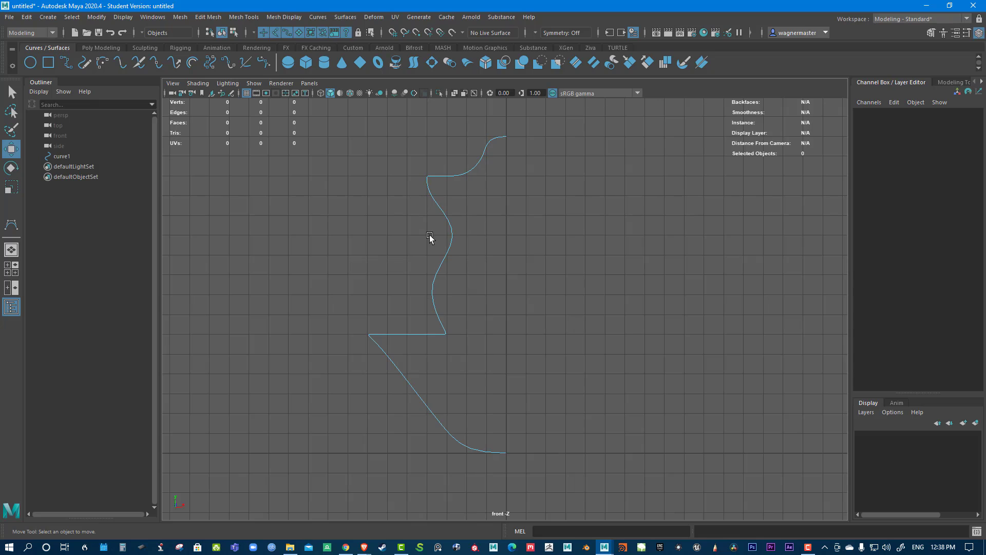
{"action": "right_click", "coordinate": [440, 264]}
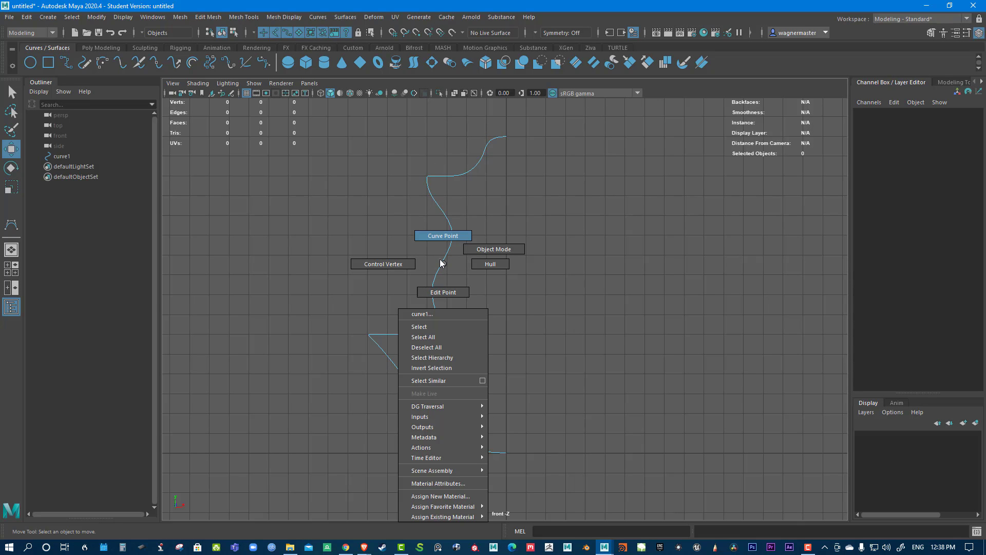
{"action": "left_click", "coordinate": [440, 236]}
{"action": "left_click", "coordinate": [438, 271]}
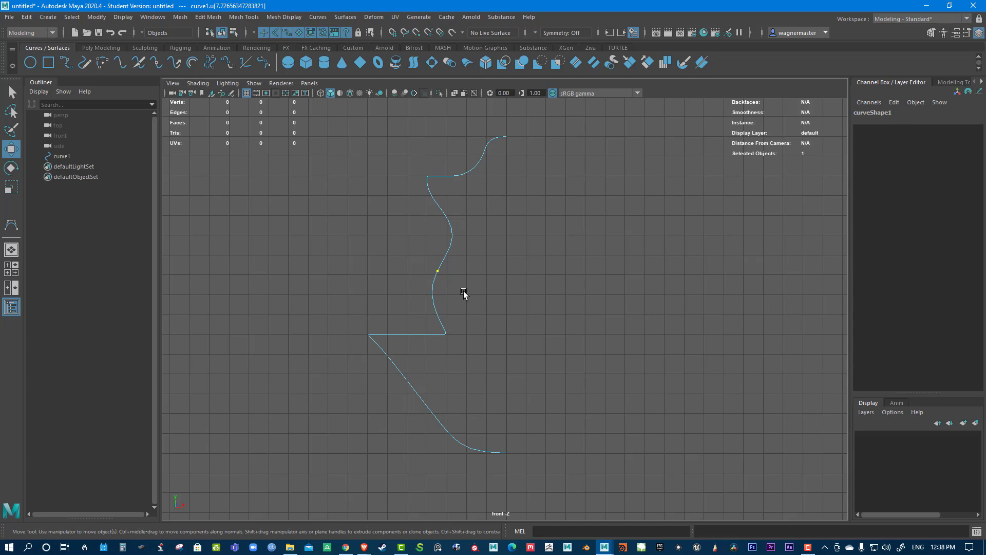
{"action": "left_click", "coordinate": [423, 401], "text": "shift"}
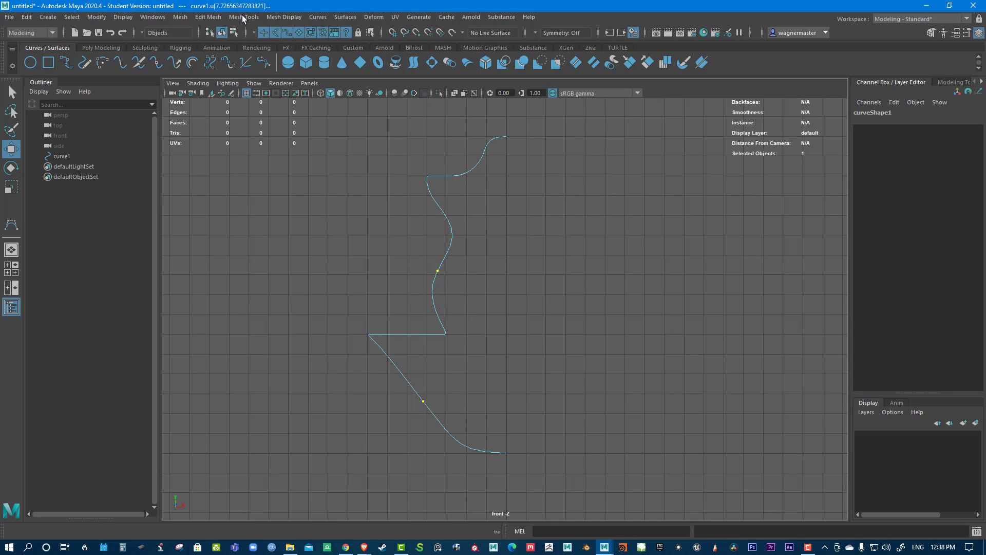
{"action": "left_click", "coordinate": [317, 17]}
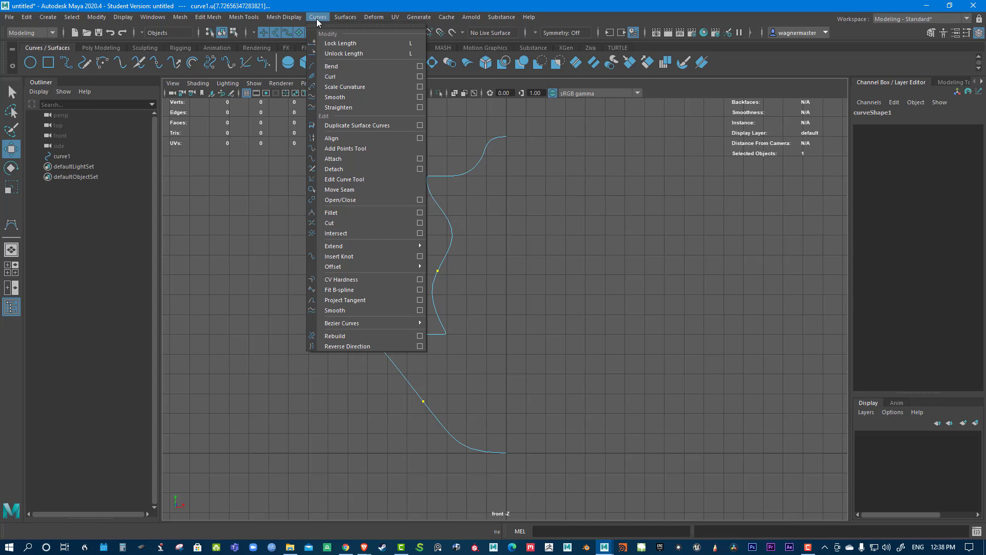
{"action": "left_click", "coordinate": [320, 25]}
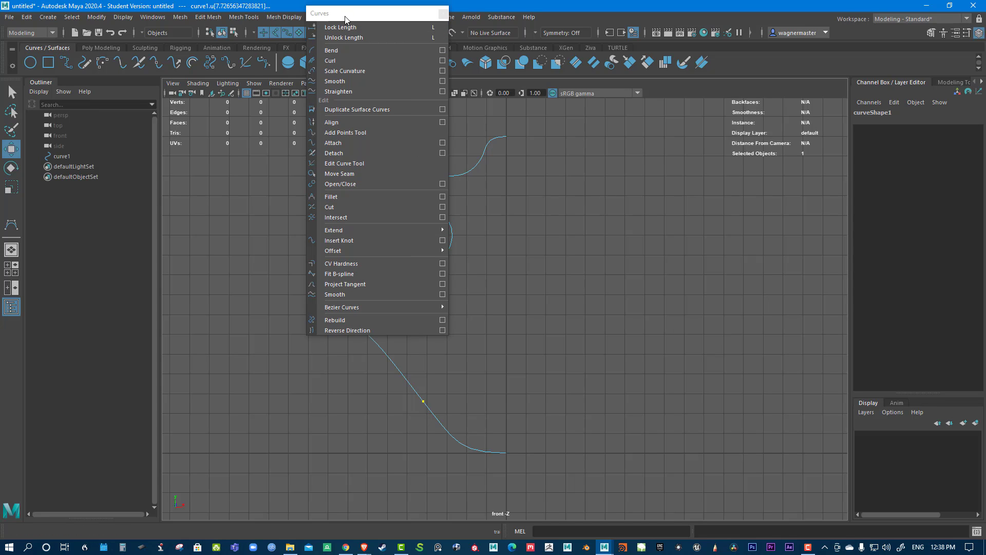
{"action": "left_click_drag", "start_coordinate": [347, 20], "coordinate": [216, 103]}
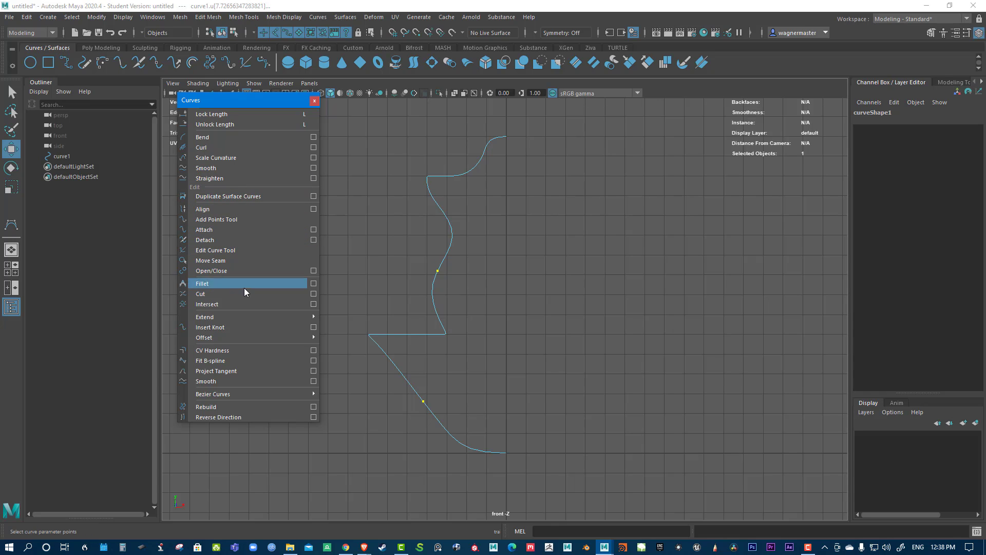
{"action": "left_click", "coordinate": [208, 327]}
- Move the neck's middle control vertex inward and slightly down to about X -2.08, Y 8.82
{"action": "right_click_drag", "start_coordinate": [428, 290], "coordinate": [342, 293]}
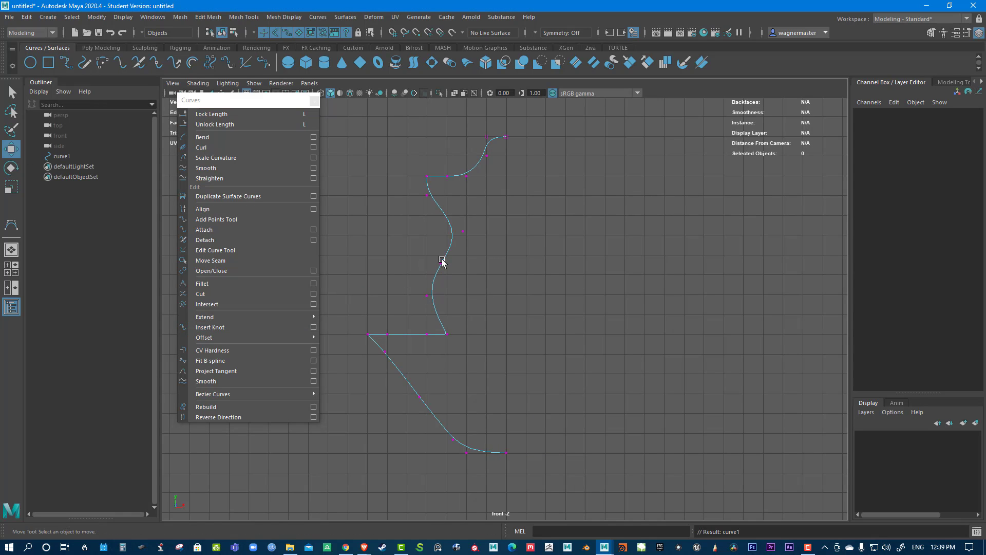
{"action": "left_click", "coordinate": [441, 263]}
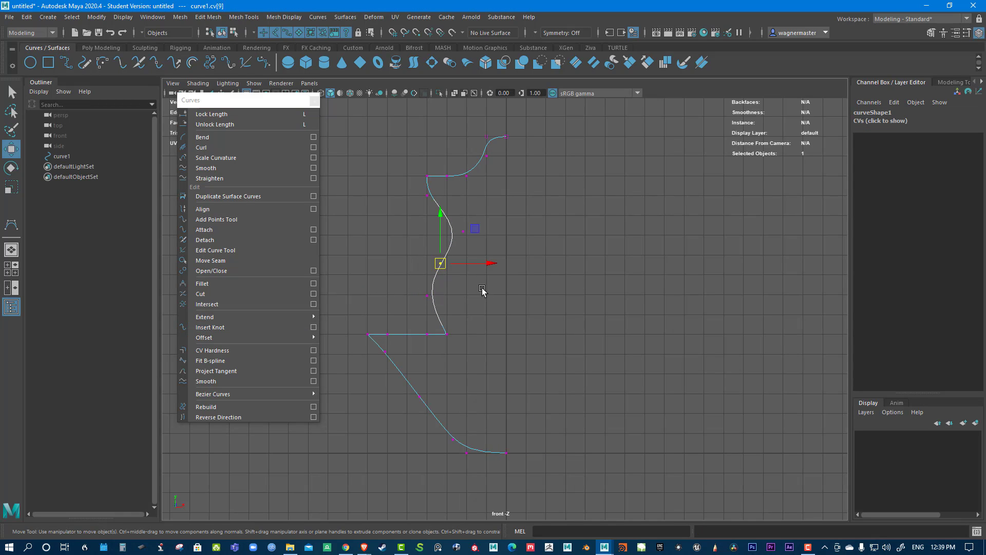
{"action": "left_click_drag", "start_coordinate": [479, 265], "coordinate": [464, 280]}
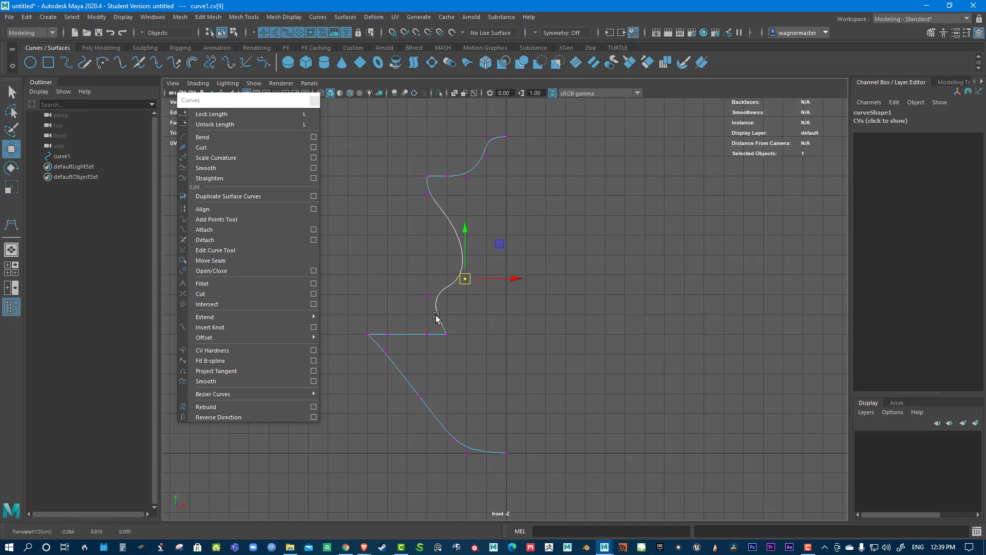
- Move the lower slope's middle control vertex outward to about X -6.72, Y 3.47, and the vertex below it to X -2, Y 1
{"action": "left_click", "coordinate": [420, 396]}
{"action": "left_click_drag", "start_coordinate": [419, 396], "coordinate": [373, 383]}
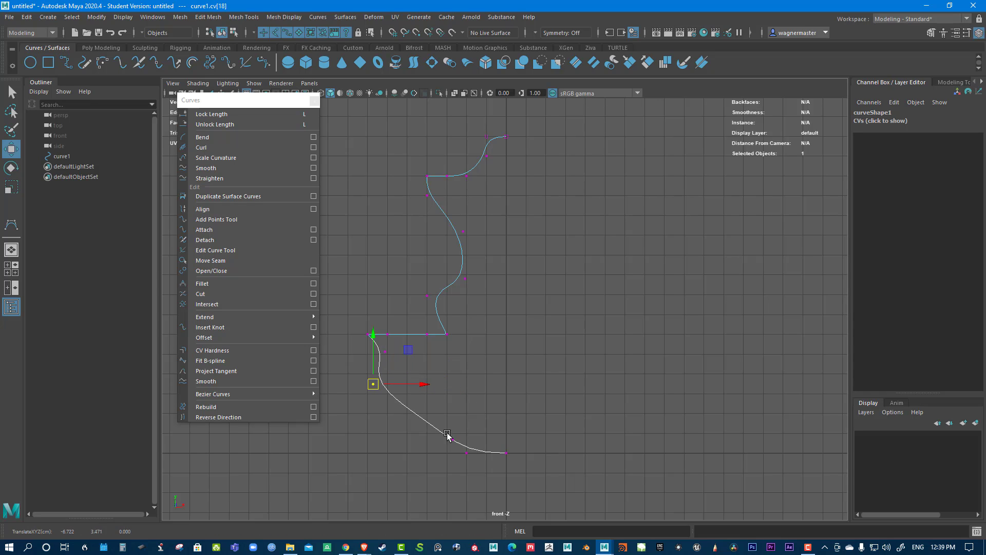
{"action": "mouse_move", "coordinate": [453, 440]}
{"action": "left_mouse_down"}
{"action": "mouse_move", "coordinate": [443, 447]}
{"action": "mouse_move", "coordinate": [445, 424]}
{"action": "mouse_move", "coordinate": [467, 433]}
{"action": "left_mouse_up"}
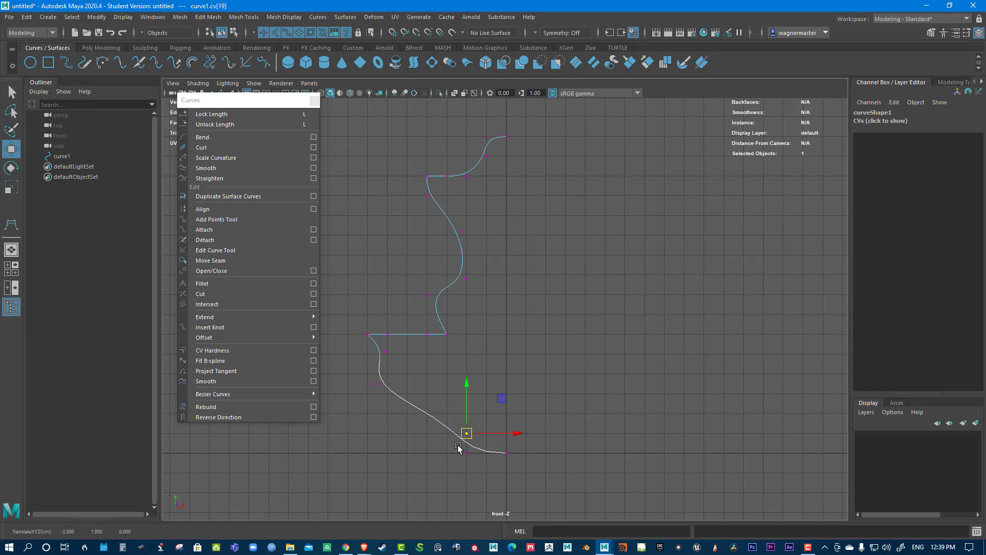
- Insert knots at two curve points close together near the base of the profile
{"action": "right_click_drag", "start_coordinate": [485, 451], "coordinate": [490, 268]}
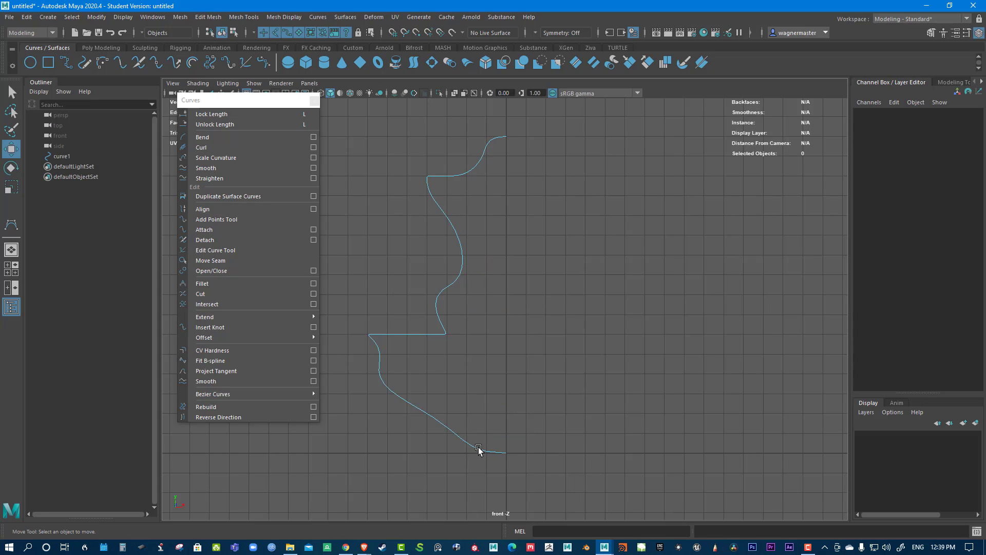
{"action": "left_click", "coordinate": [479, 448]}
{"action": "left_click", "coordinate": [463, 442], "text": "shift"}
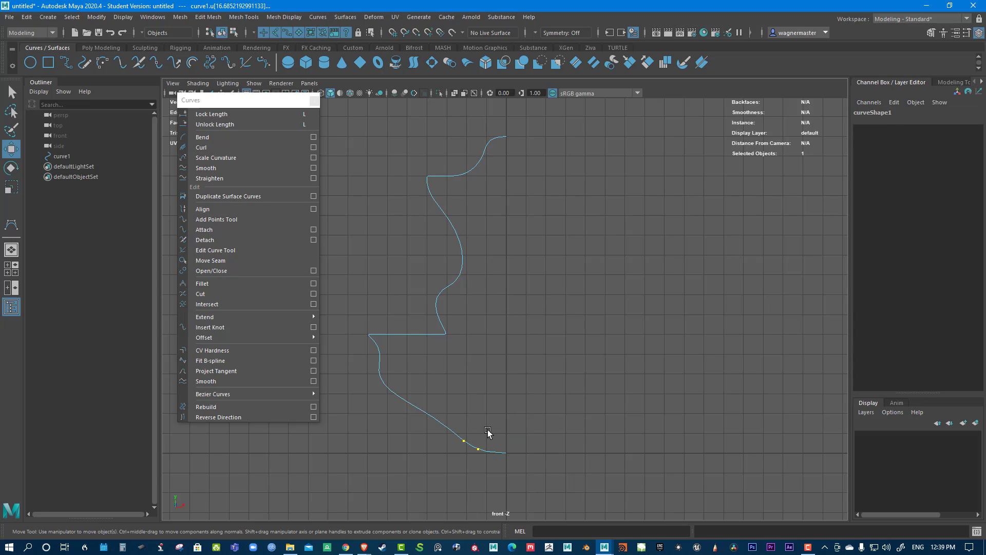
{"action": "right_click_drag", "start_coordinate": [483, 418], "coordinate": [484, 419], "text": "shift"}
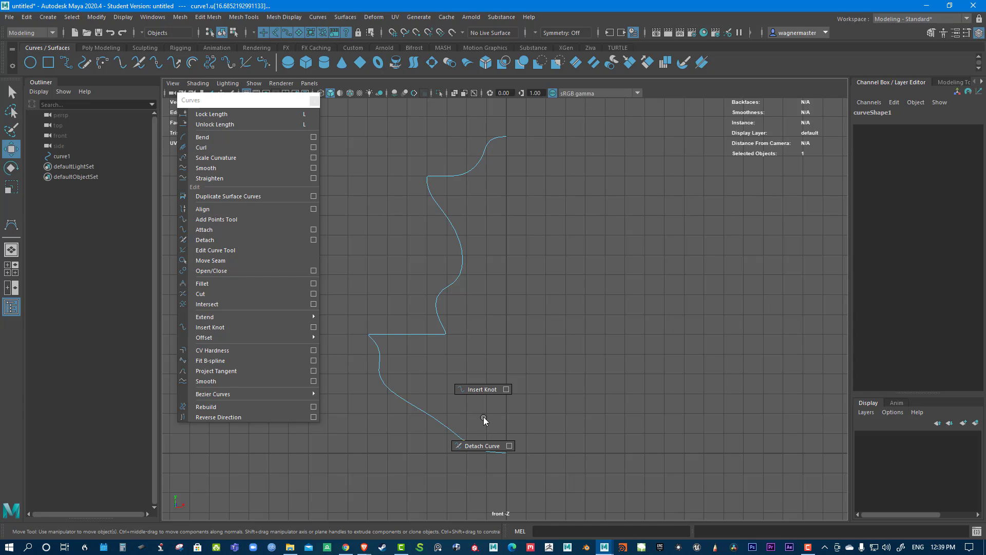
{"action": "left_click", "coordinate": [487, 389]}
- Snap the control vertices near the base to the grid point at X -2, Y 0 to form a sharp foot corner
{"action": "right_click_drag", "start_coordinate": [436, 303], "coordinate": [405, 294]}
{"action": "left_click", "coordinate": [478, 449]}
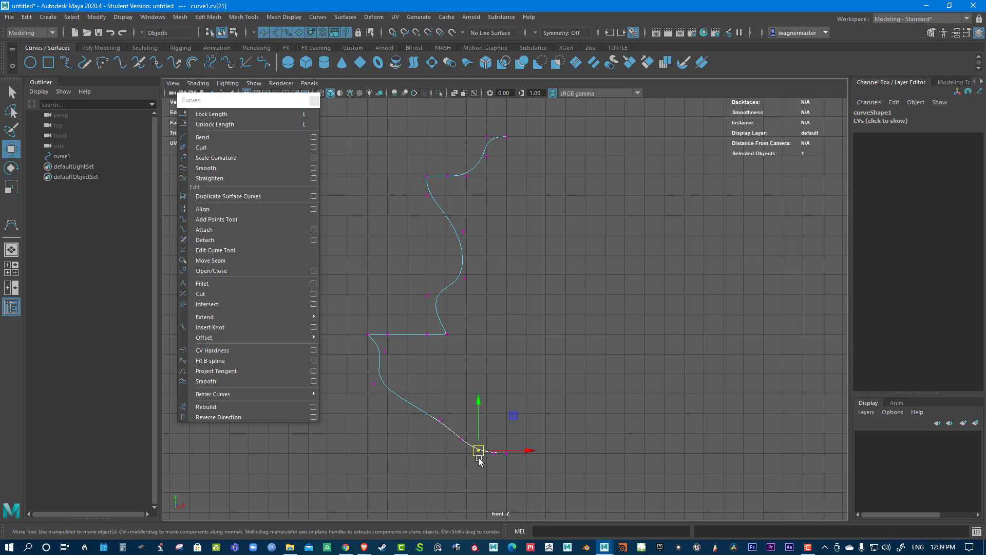
{"action": "key", "text": "x"}
{"action": "mouse_move", "coordinate": [479, 451]}
{"action": "left_mouse_down"}
{"action": "mouse_move", "coordinate": [463, 453]}
{"action": "mouse_move", "coordinate": [497, 461]}
{"action": "mouse_move", "coordinate": [466, 453]}
{"action": "left_mouse_up"}
{"action": "left_click", "coordinate": [461, 439]}
{"action": "key", "text": "x"}
{"action": "key", "text": "x"}
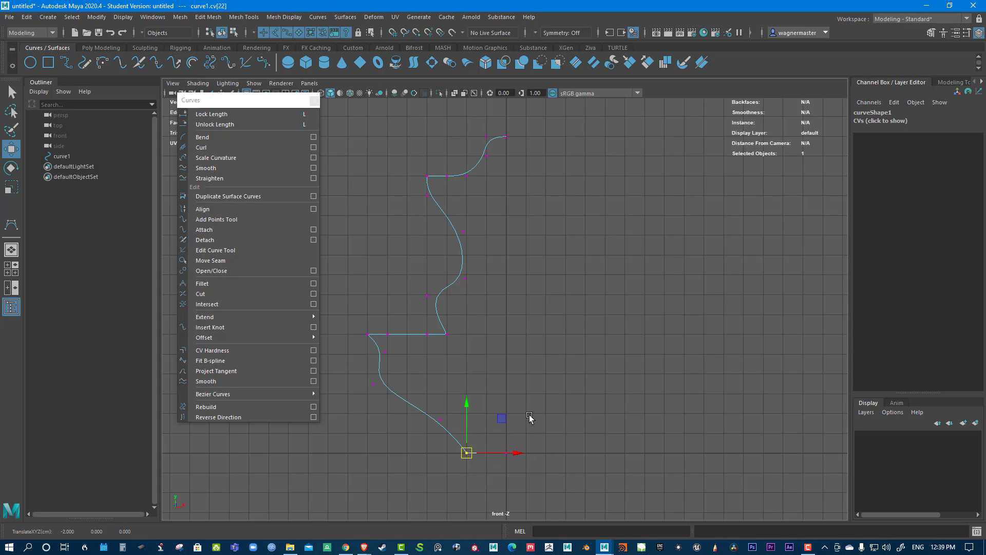
- Snap the remaining lower slope control vertex to the grid point one square above the foot corner
{"action": "left_click", "coordinate": [576, 423]}
{"action": "left_click_drag", "start_coordinate": [434, 413], "coordinate": [496, 438]}
{"action": "key", "text": "x"}
{"action": "left_click", "coordinate": [590, 436]}
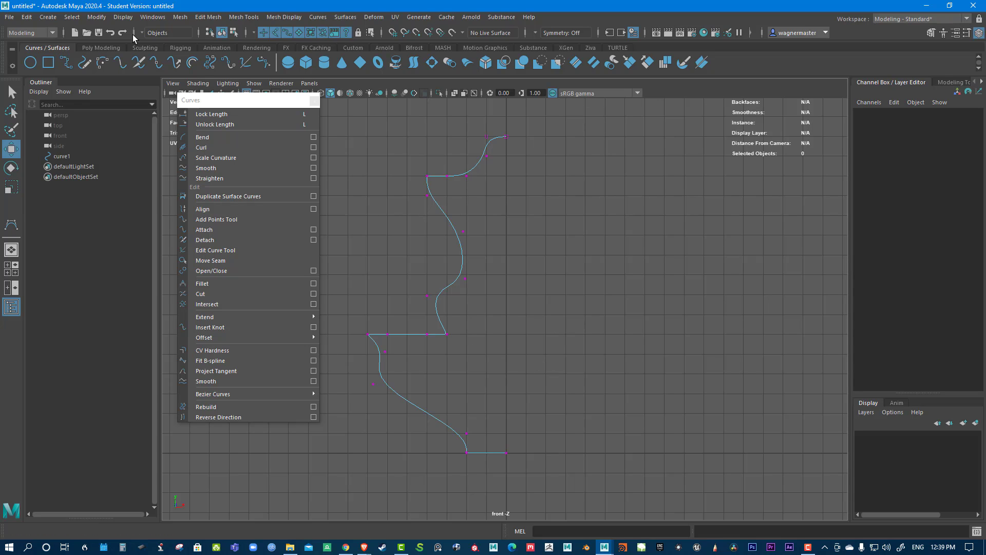
- Activate the EP Curve Tool for drawing a second curve
{"action": "left_click", "coordinate": [46, 18]}
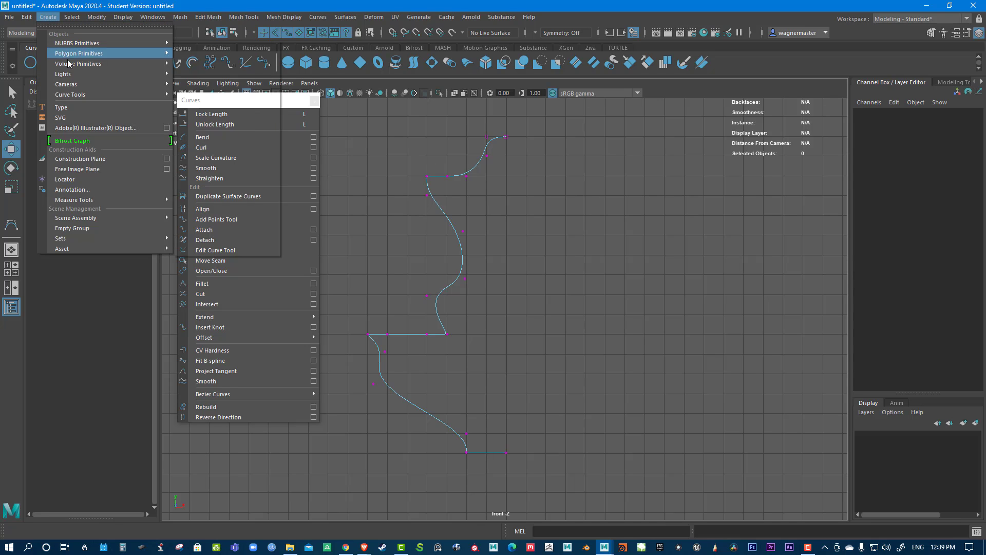
{"action": "mouse_move", "coordinate": [140, 99]}
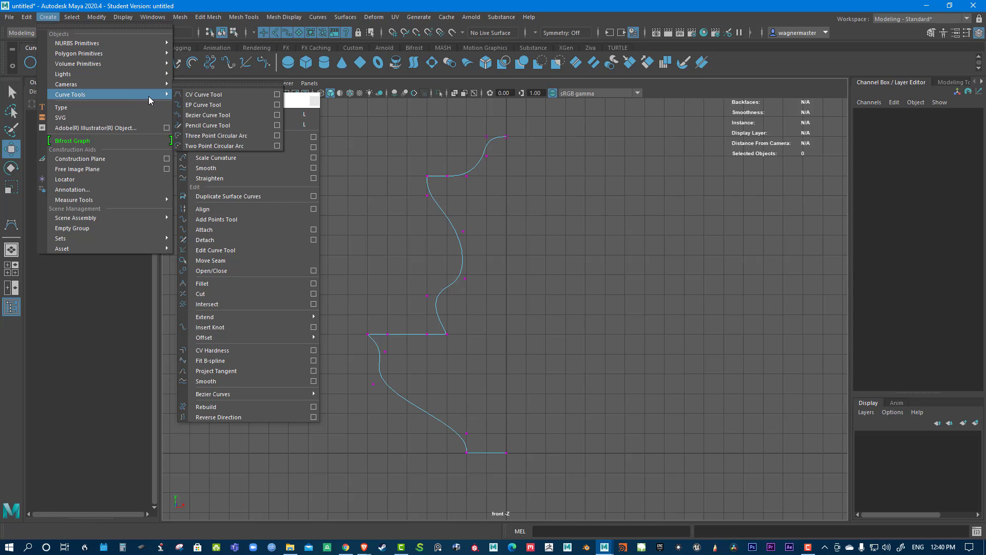
{"action": "left_click", "coordinate": [199, 104]}
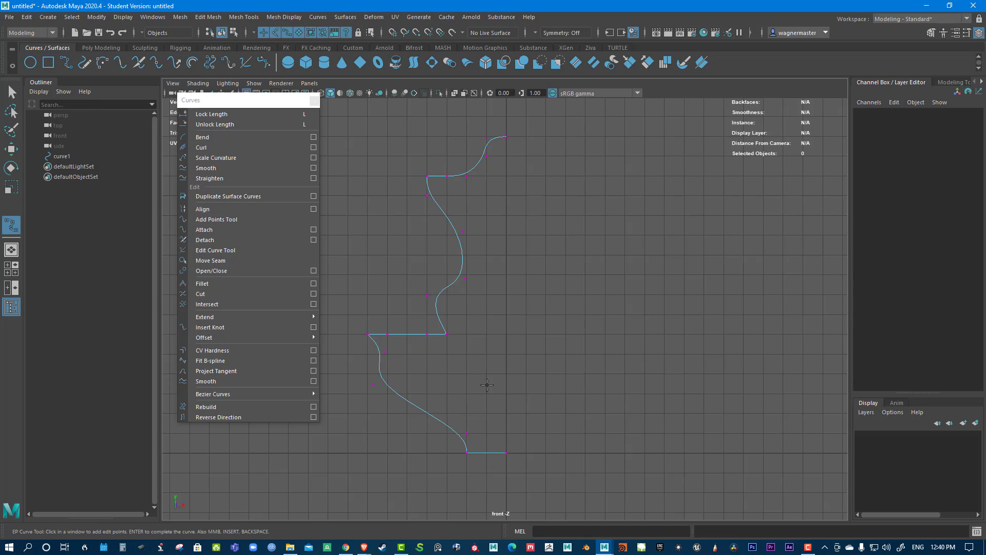
- Try to start an EP curve with its first point snapped onto the profile at the shelf's inner corner
{"action": "key", "text": "c"}
{"action": "key", "text": "Return"}
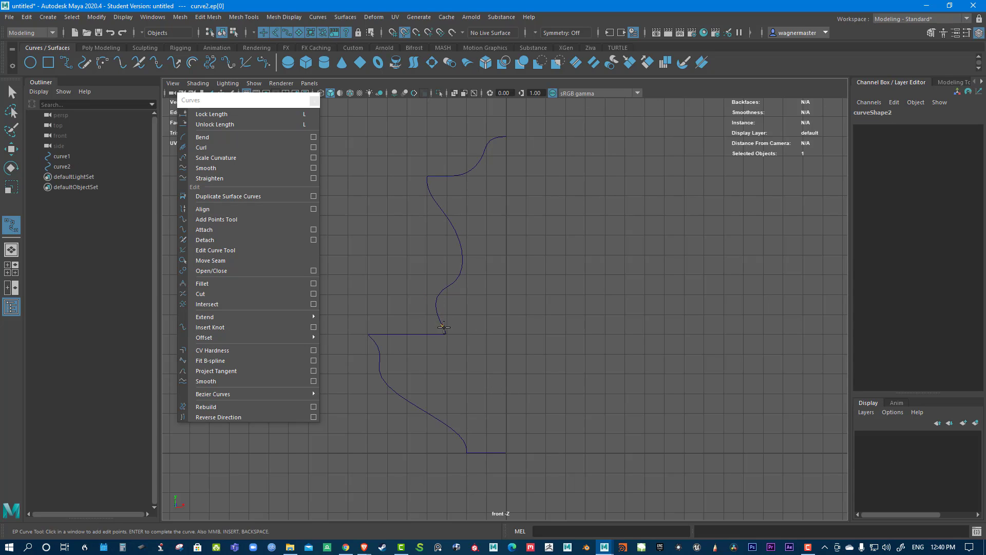
{"action": "key", "text": "ctrl+z"}
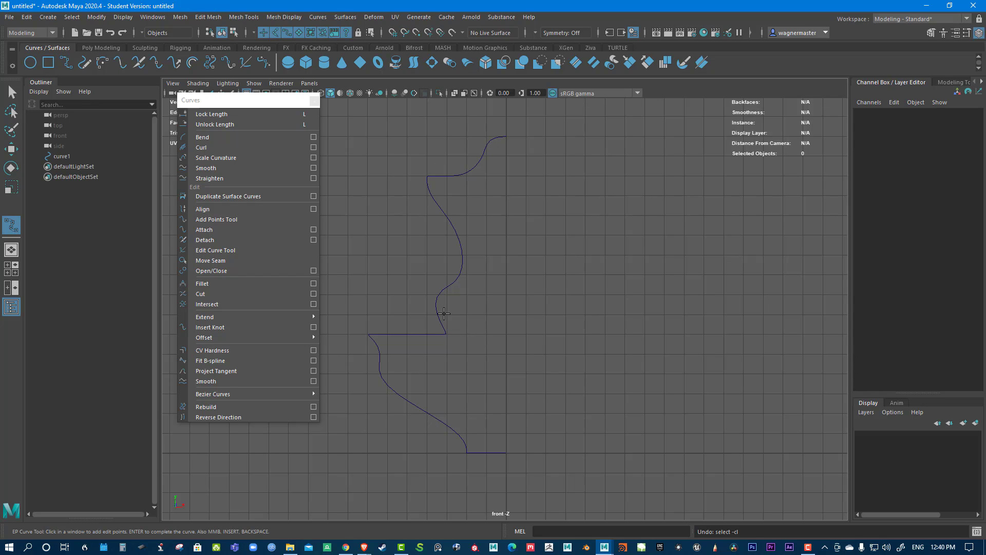
{"action": "key", "text": "c"}
{"action": "left_click", "coordinate": [446, 335]}
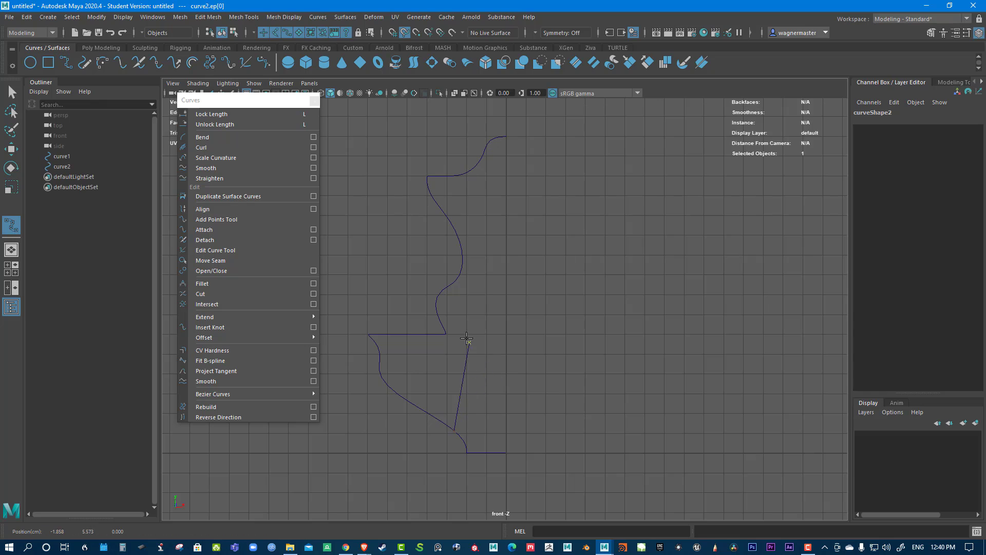
{"action": "key", "text": "ctrl+z"}
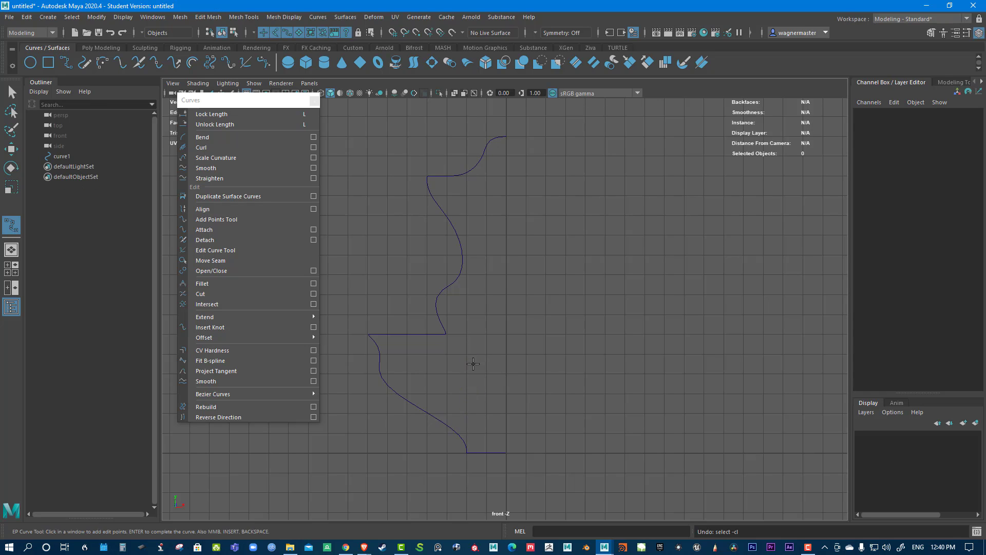
- Draw a straight two-point EP curve from the shelf's inner corner to the centre-line grid point at X 0, Y 4
{"action": "left_click", "coordinate": [440, 338]}
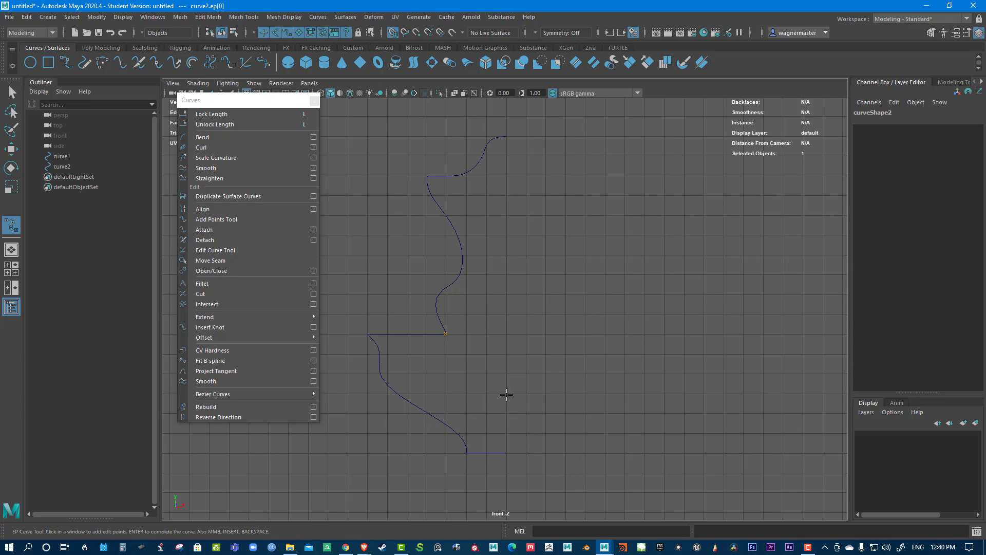
{"action": "left_click", "coordinate": [505, 374]}
{"action": "key", "text": "w"}
{"action": "left_click", "coordinate": [567, 334]}
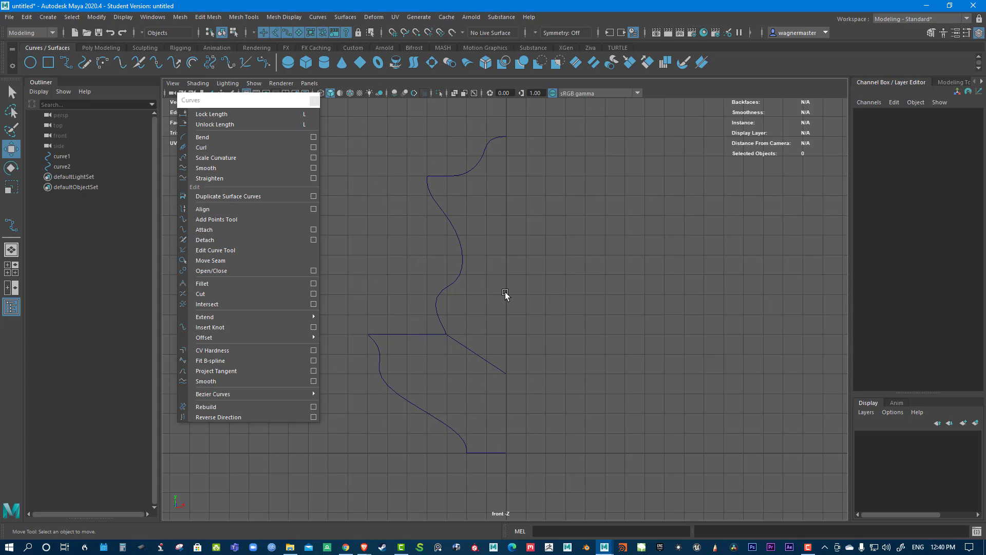
- Select the profile curve and the new diagonal line, and cut them where they meet at the shelf's inner corner
{"action": "left_click", "coordinate": [453, 277]}
{"action": "left_click", "coordinate": [485, 360], "text": "shift"}
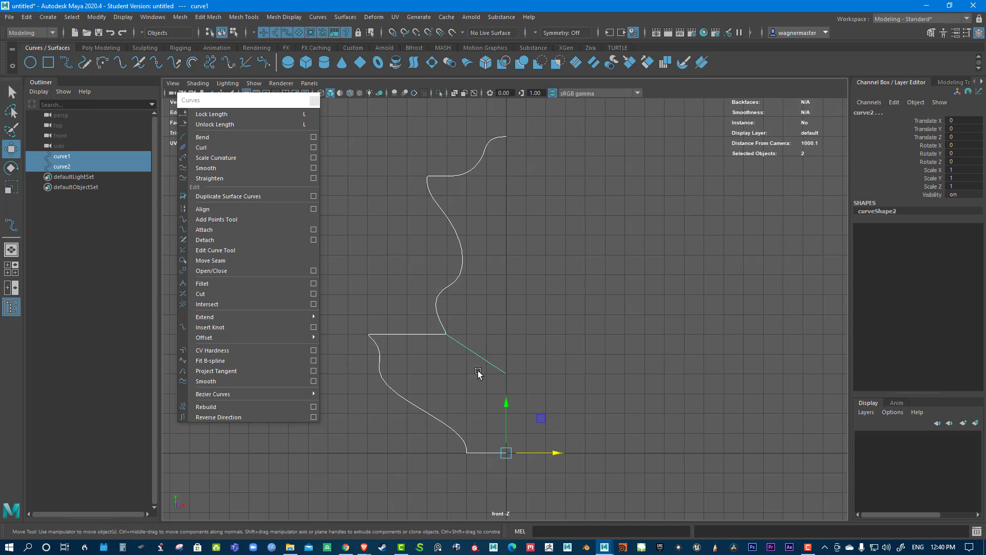
{"action": "left_click", "coordinate": [438, 279]}
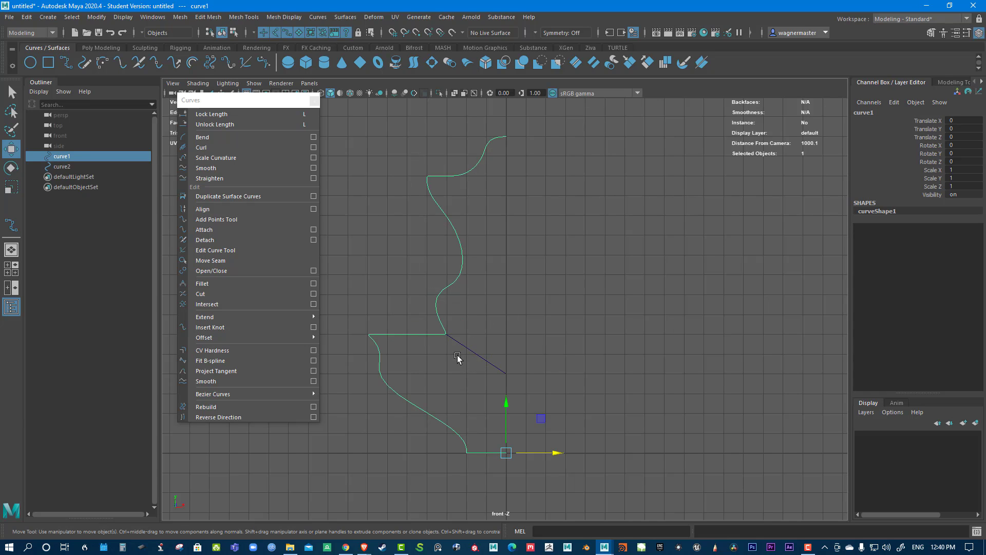
{"action": "left_click_drag", "start_coordinate": [483, 315], "coordinate": [451, 362]}
{"action": "left_click_drag", "start_coordinate": [423, 274], "coordinate": [470, 298]}
{"action": "left_click_drag", "start_coordinate": [484, 333], "coordinate": [472, 433], "text": "shift"}
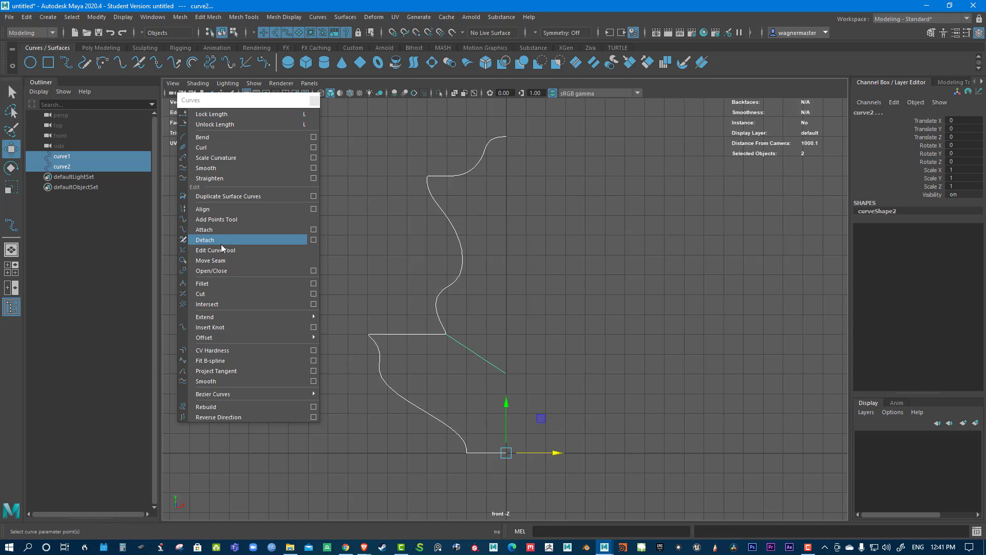
{"action": "left_click", "coordinate": [201, 294]}
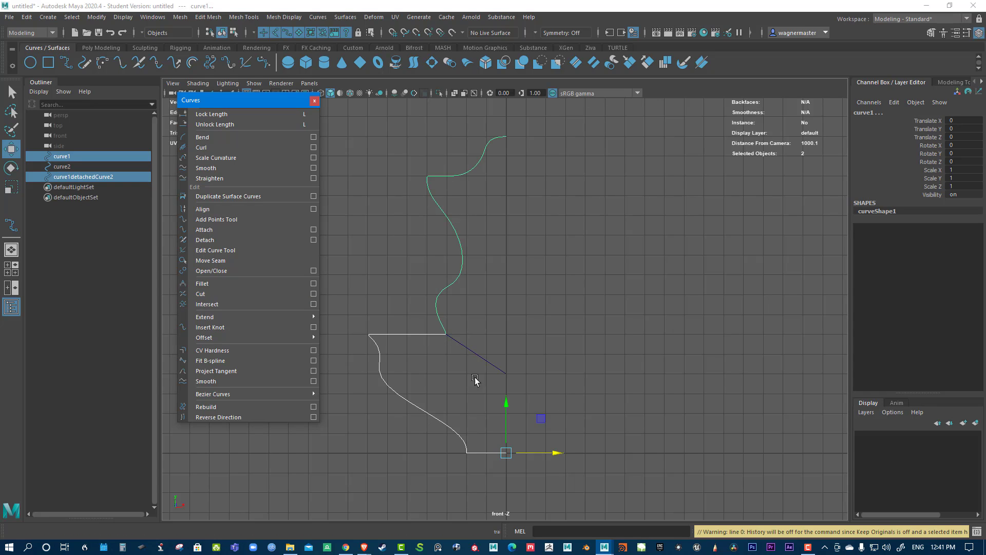
- Select the upper profile, the lower profile and the diagonal line individually to check how the cut divided them
{"action": "left_click", "coordinate": [528, 330]}
{"action": "left_click", "coordinate": [438, 299]}
{"action": "left_click", "coordinate": [403, 402]}
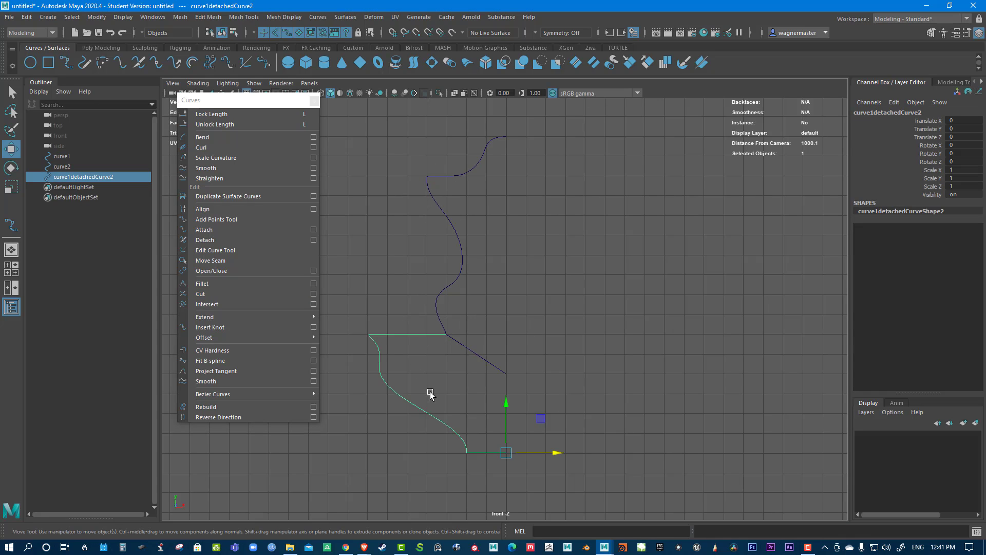
{"action": "left_click", "coordinate": [531, 317]}
{"action": "left_click_drag", "start_coordinate": [424, 270], "coordinate": [488, 318]}
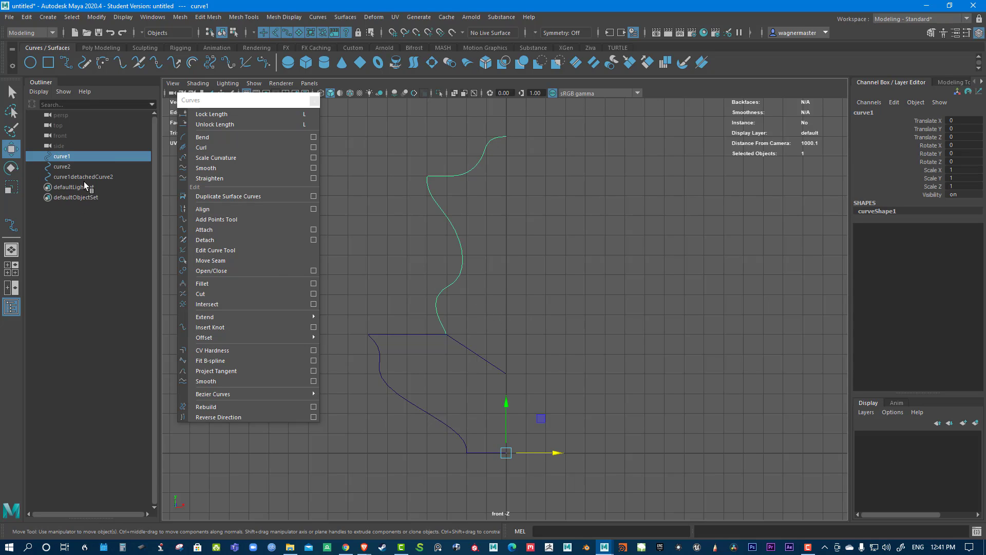
{"action": "left_click", "coordinate": [62, 167]}
{"action": "left_click", "coordinate": [57, 176]}
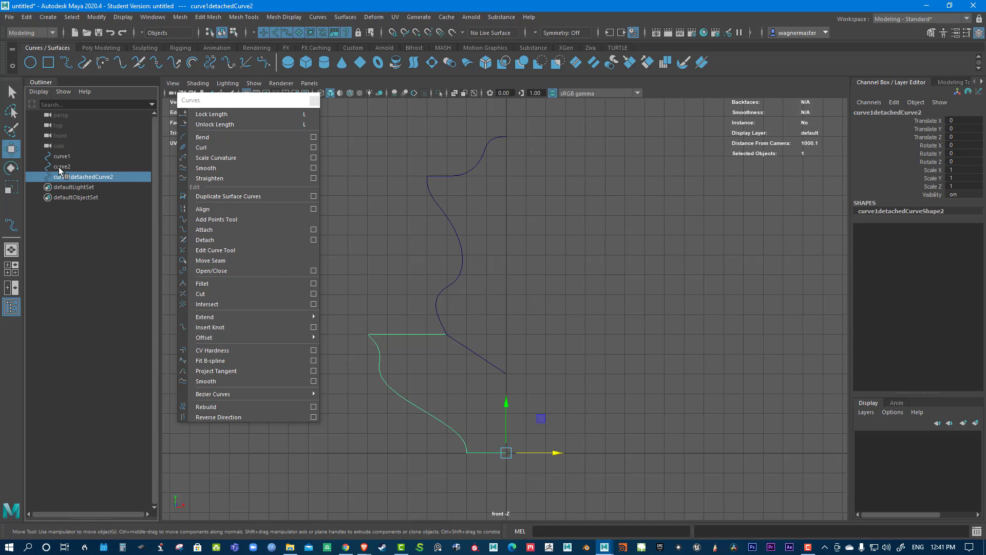
- Select the diagonal line and the lower detached curve, and reset the Attach Curves options to their defaults
{"action": "left_click", "coordinate": [59, 165]}
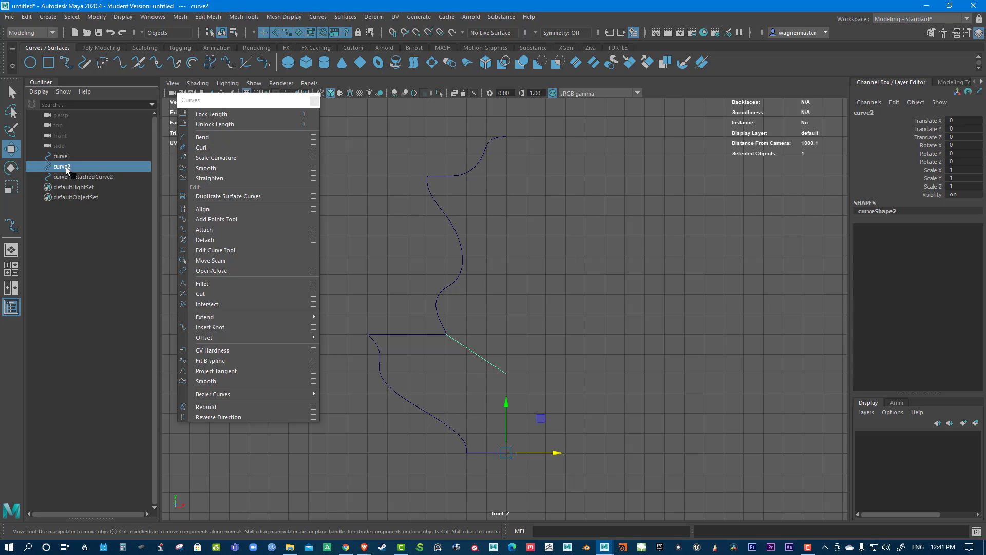
{"action": "left_click", "coordinate": [81, 176], "text": "ctrl"}
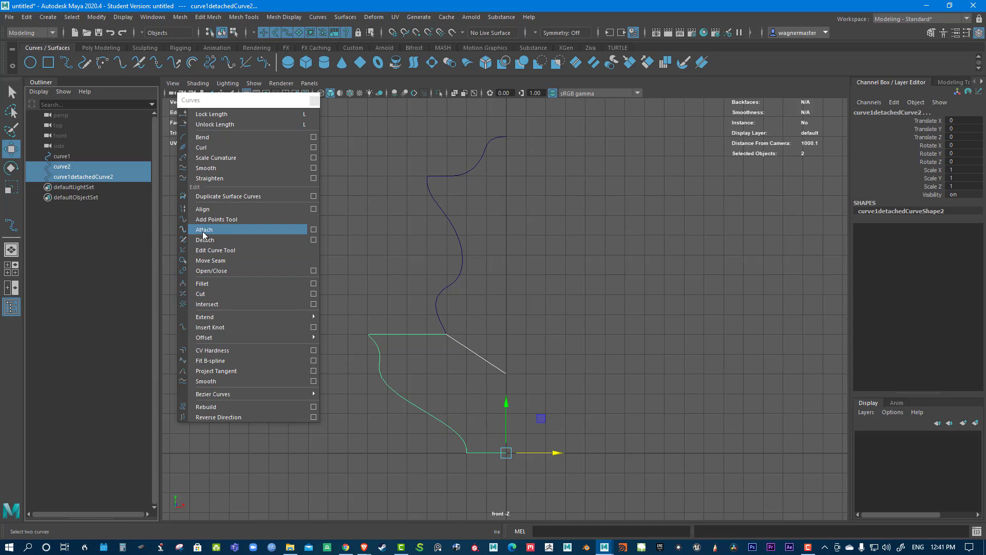
{"action": "left_click", "coordinate": [280, 233]}
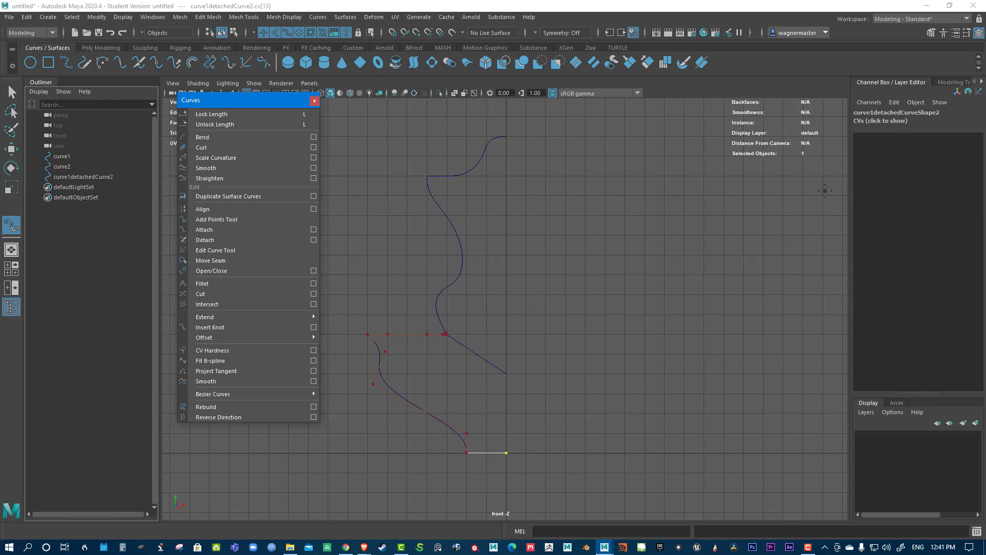
{"action": "left_click", "coordinate": [312, 230]}
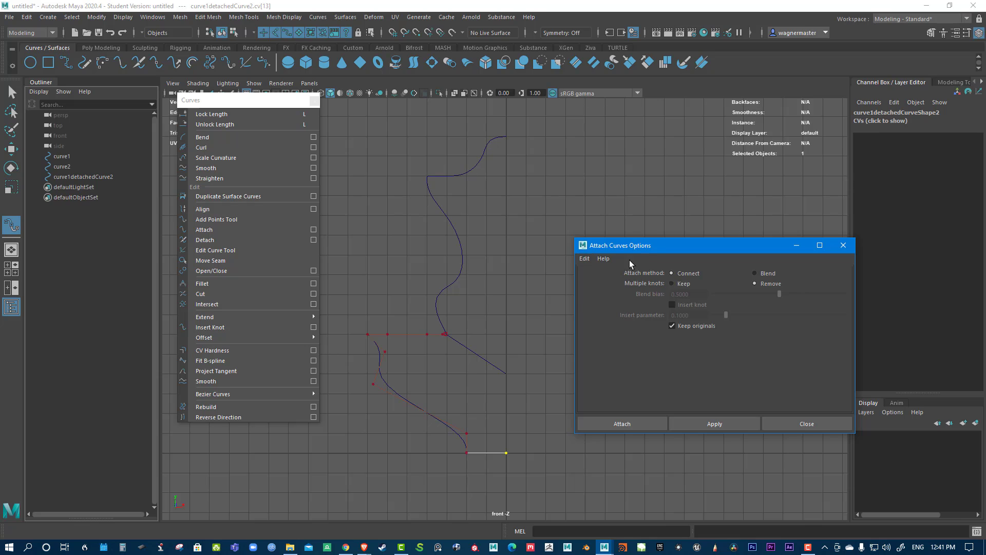
{"action": "left_click", "coordinate": [584, 259]}
{"action": "left_click", "coordinate": [593, 278]}
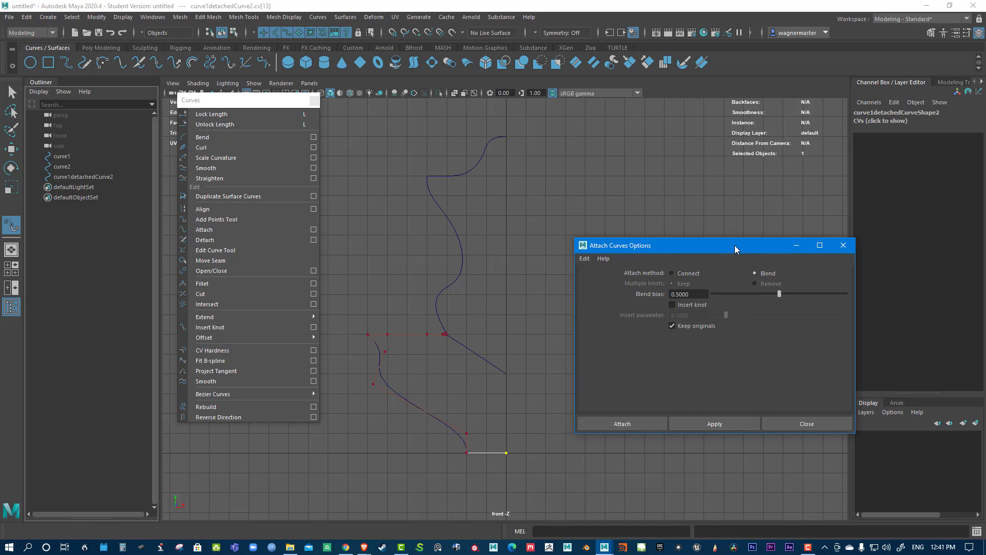
{"action": "left_click_drag", "start_coordinate": [735, 245], "coordinate": [647, 131]}
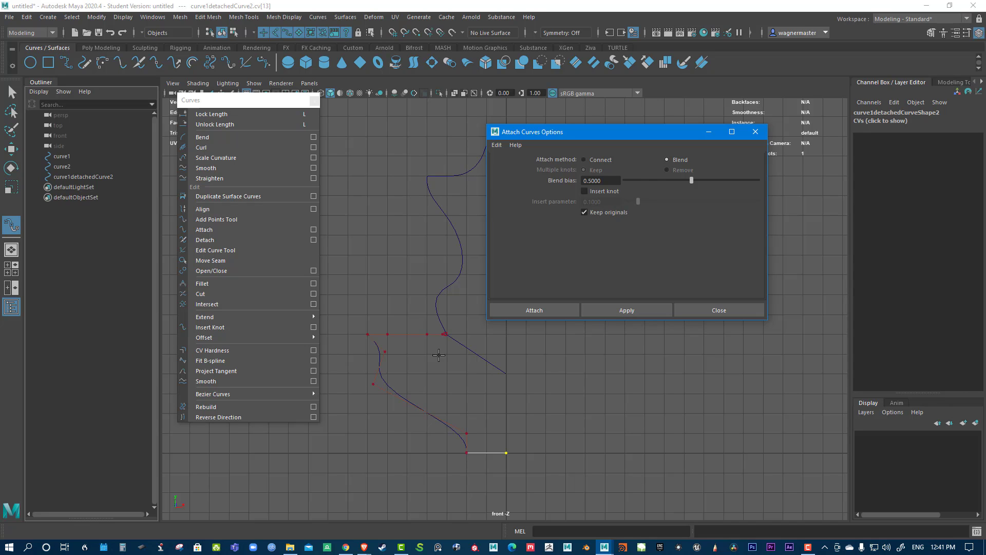
- Try to attach the lower detached curve to the diagonal line using Blend with a bias of 0.5
{"action": "right_click_drag", "start_coordinate": [423, 338], "coordinate": [413, 333]}
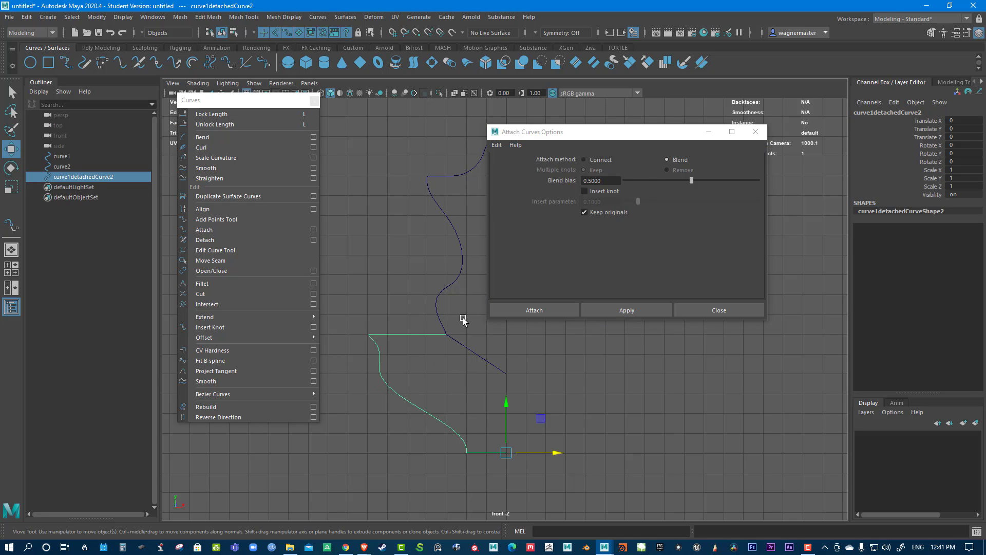
{"action": "left_click", "coordinate": [464, 345], "text": "shift"}
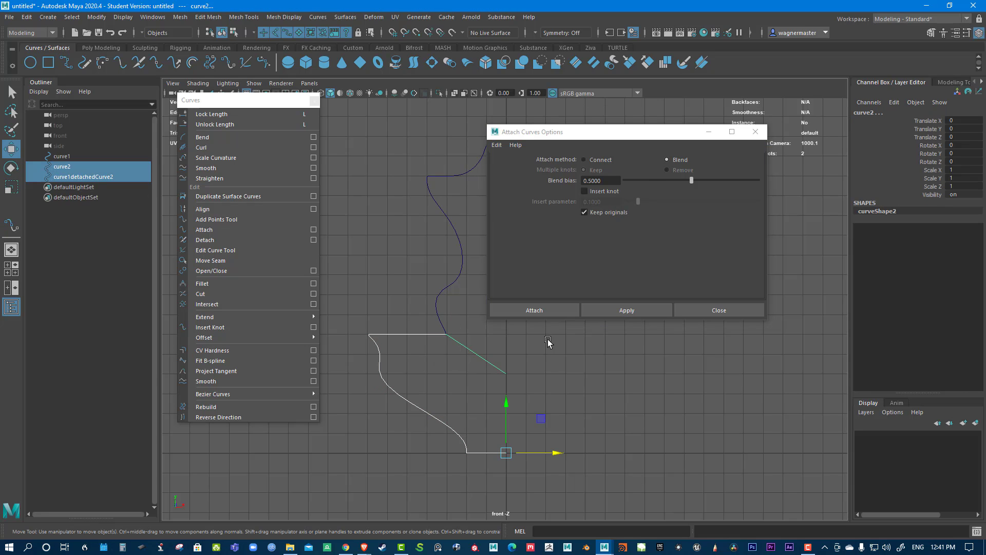
{"action": "left_click", "coordinate": [644, 310]}
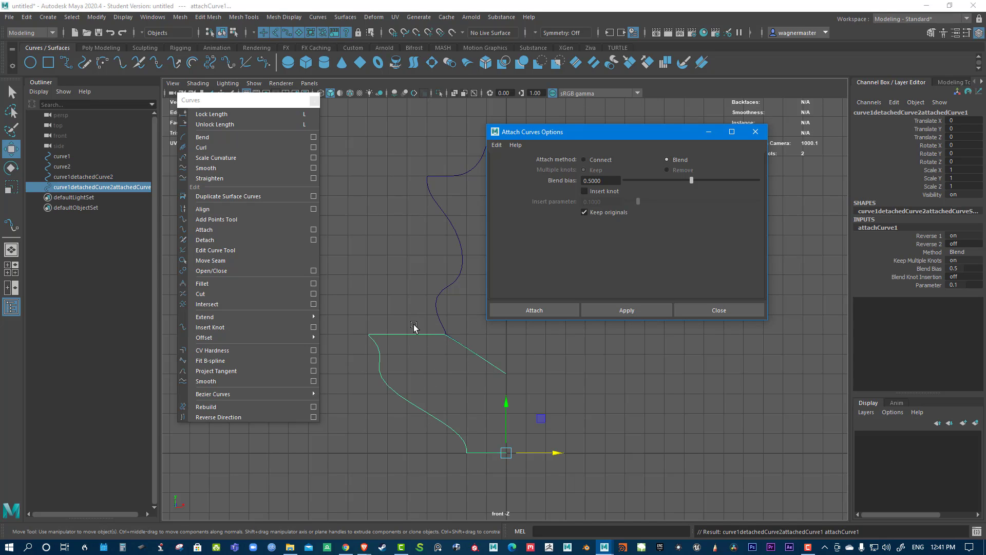
{"action": "key", "text": "ctrl+z"}
- Delete the two extra control vertices on the lower curve's shelf beside its inner corner, and return to object selection
{"action": "left_click", "coordinate": [430, 353]}
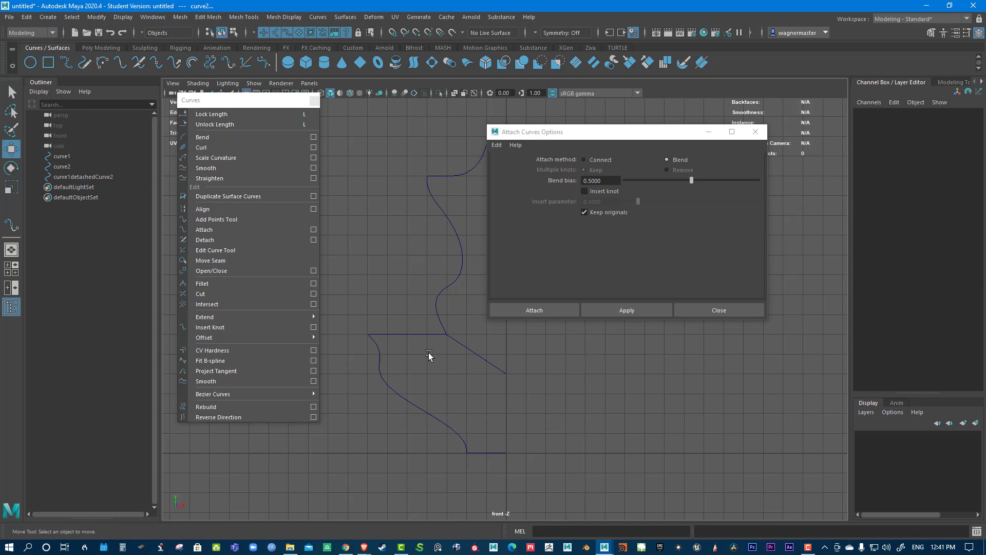
{"action": "right_click_drag", "start_coordinate": [426, 330], "coordinate": [383, 328]}
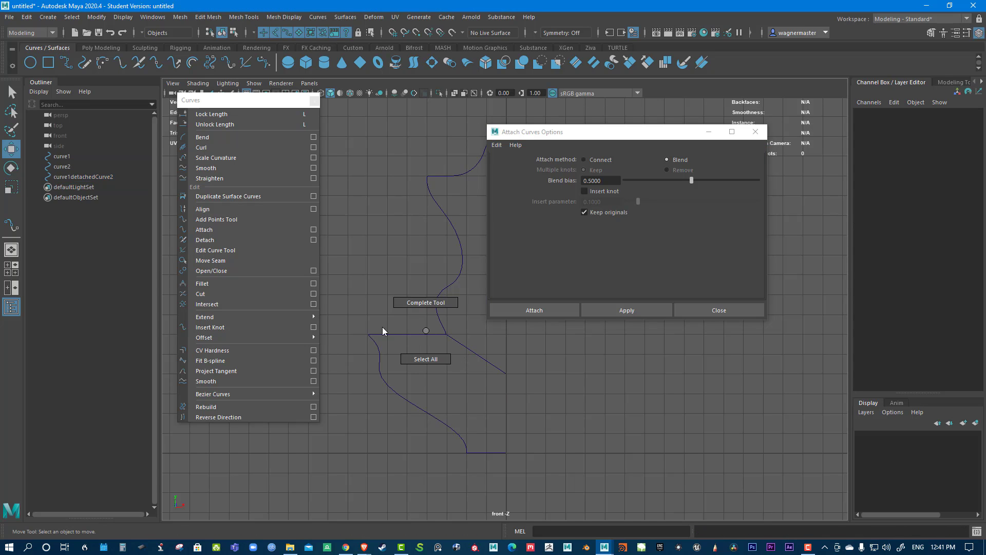
{"action": "left_click", "coordinate": [421, 337]}
{"action": "left_click", "coordinate": [417, 340]}
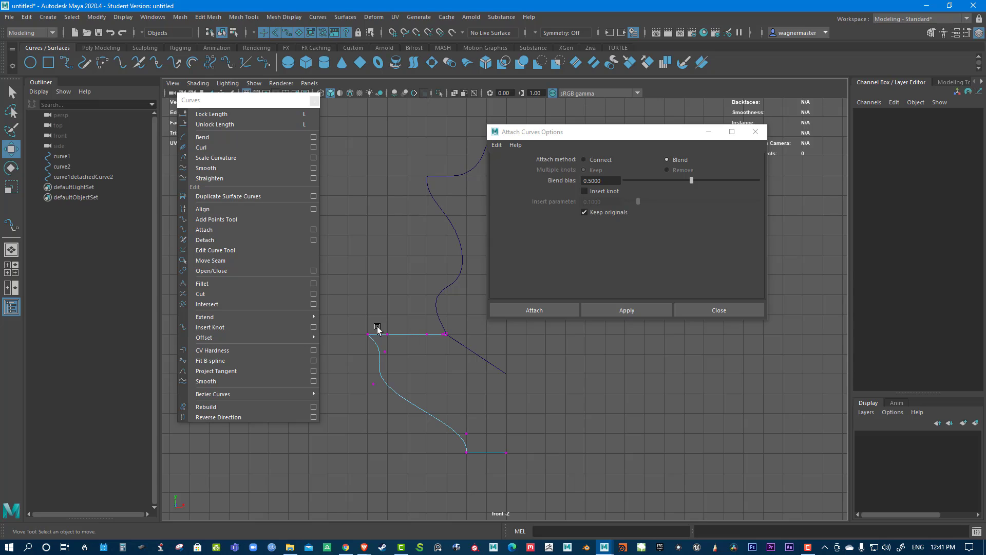
{"action": "left_click", "coordinate": [442, 334]}
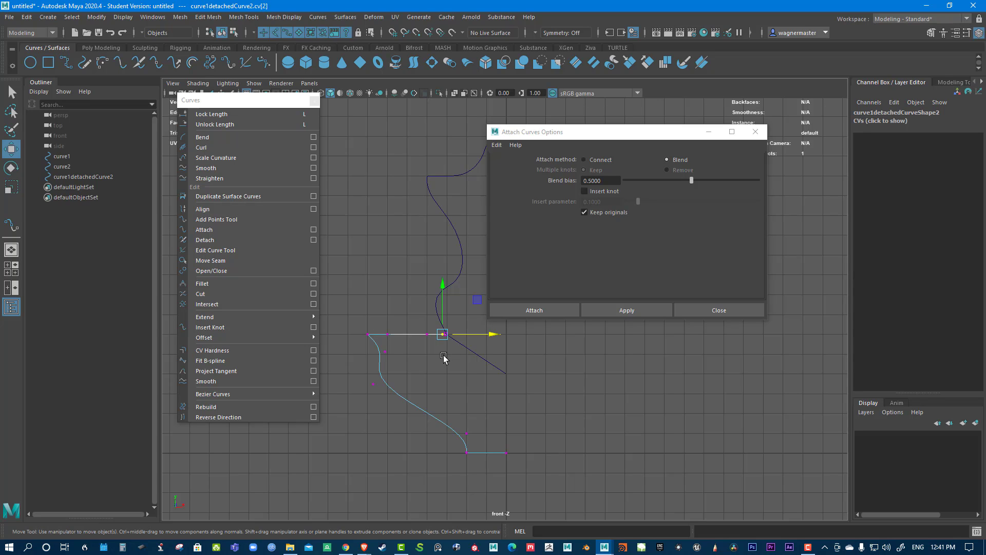
{"action": "left_click", "coordinate": [443, 357]}
{"action": "left_click_drag", "start_coordinate": [421, 320], "coordinate": [432, 342]}
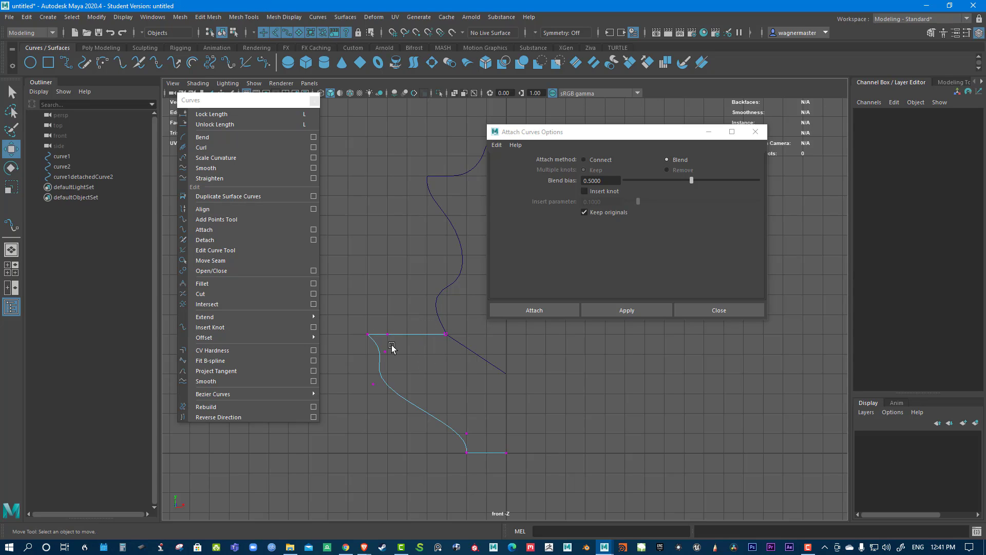
{"action": "right_click_drag", "start_coordinate": [432, 334], "coordinate": [460, 295]}
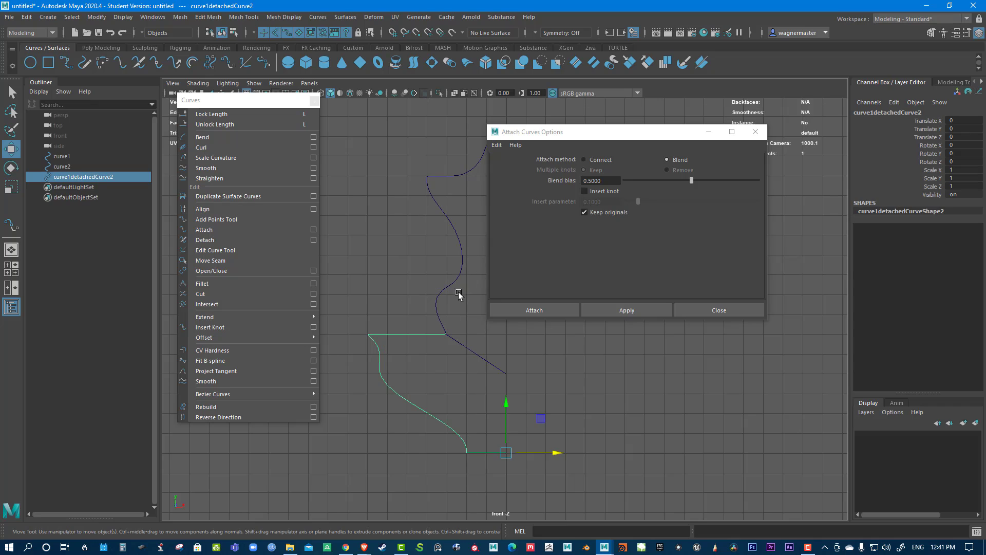
- Undo a repeated Blend attachment of the lower curve and diagonal line, and attach them using Connect with multiple knots kept
{"action": "left_click", "coordinate": [469, 349]}
{"action": "left_click", "coordinate": [429, 334]}
{"action": "left_click", "coordinate": [488, 367], "text": "shift"}
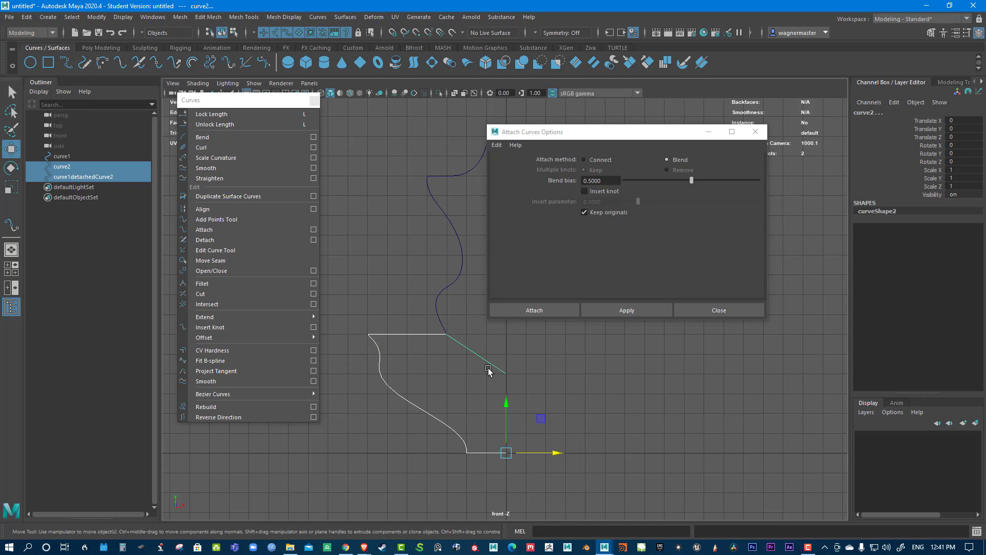
{"action": "left_click", "coordinate": [631, 310]}
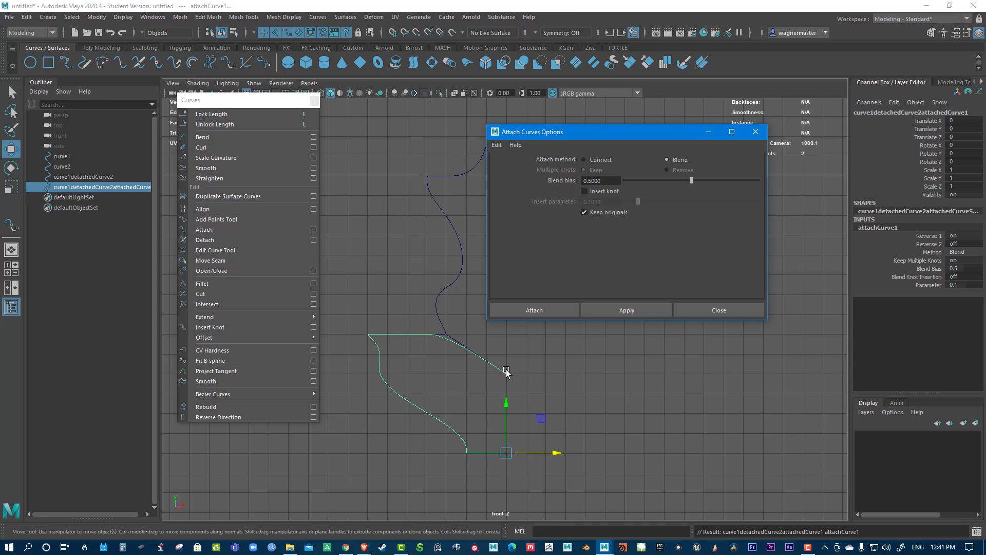
{"action": "key", "text": "ctrl+z"}
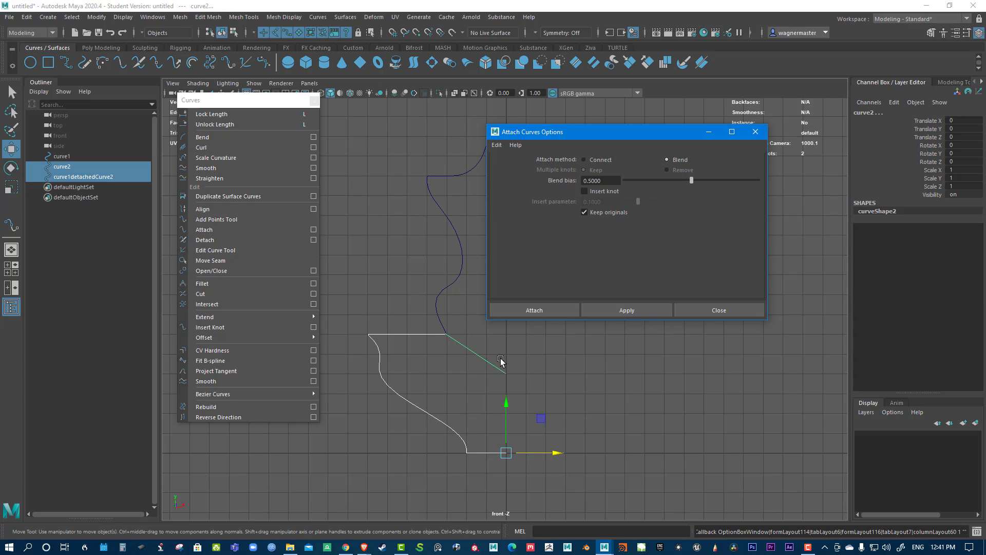
{"action": "left_click", "coordinate": [610, 160]}
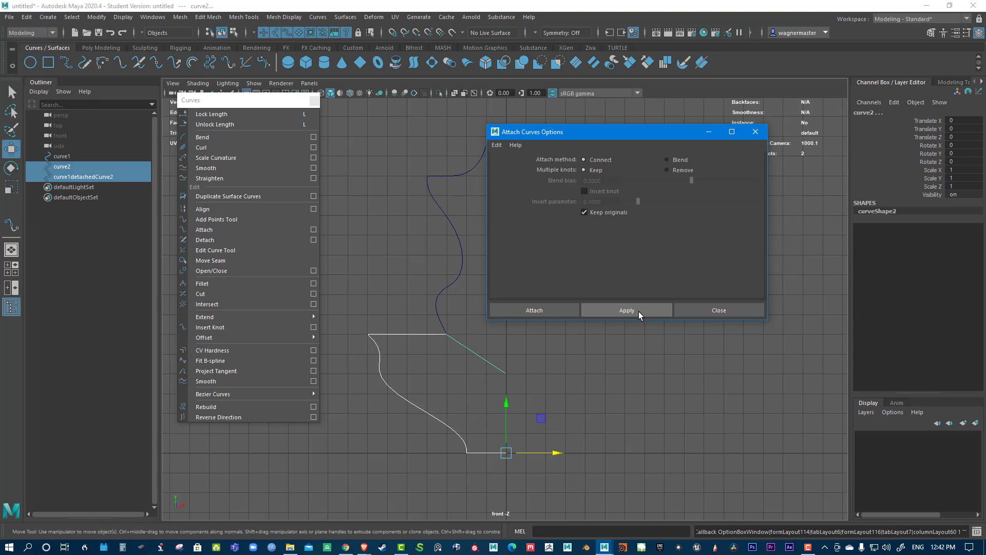
{"action": "left_click", "coordinate": [619, 310]}
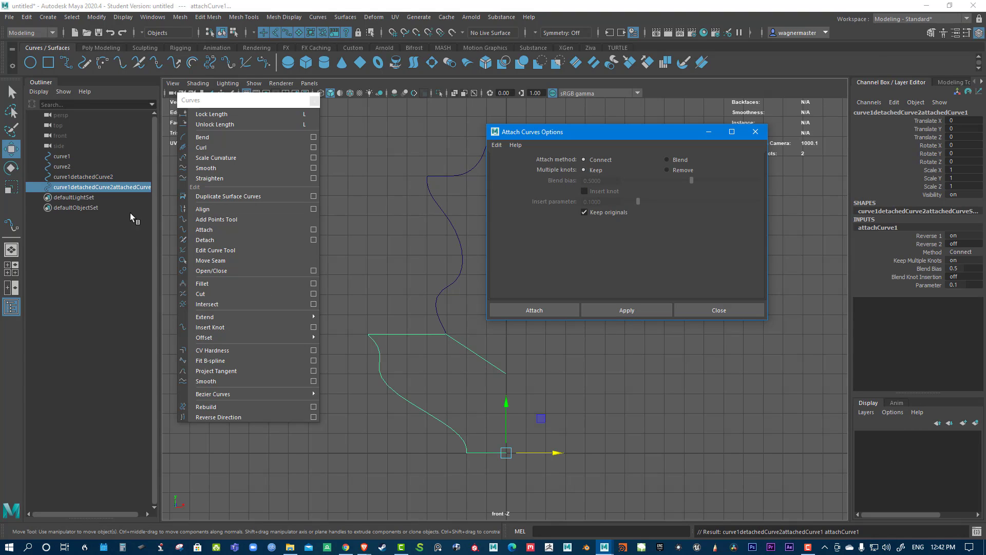
- Attach the upper profile curve to the diagonal line using Connect with multiple knots removed and originals kept, and clear the selection
{"action": "left_click", "coordinate": [66, 166]}
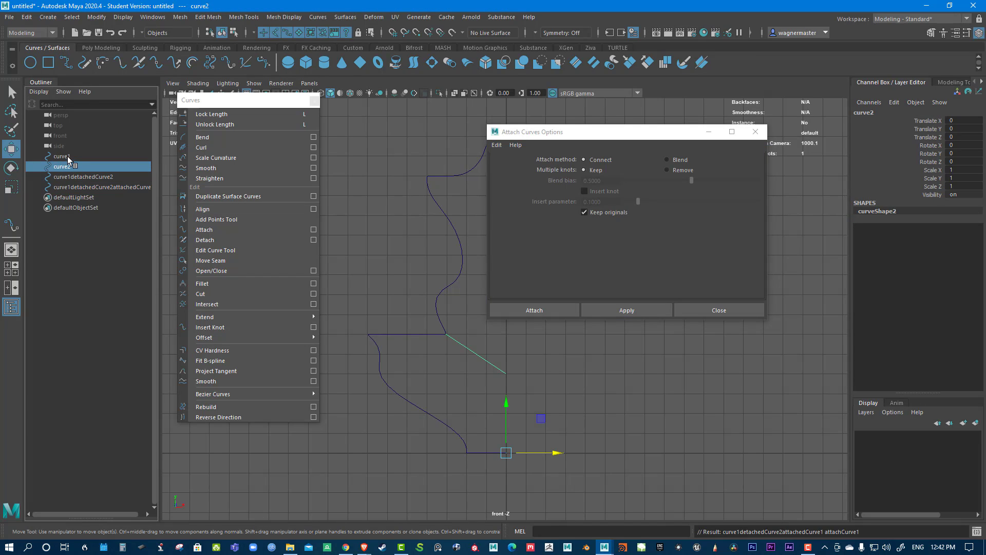
{"action": "left_click", "coordinate": [68, 157], "text": "ctrl"}
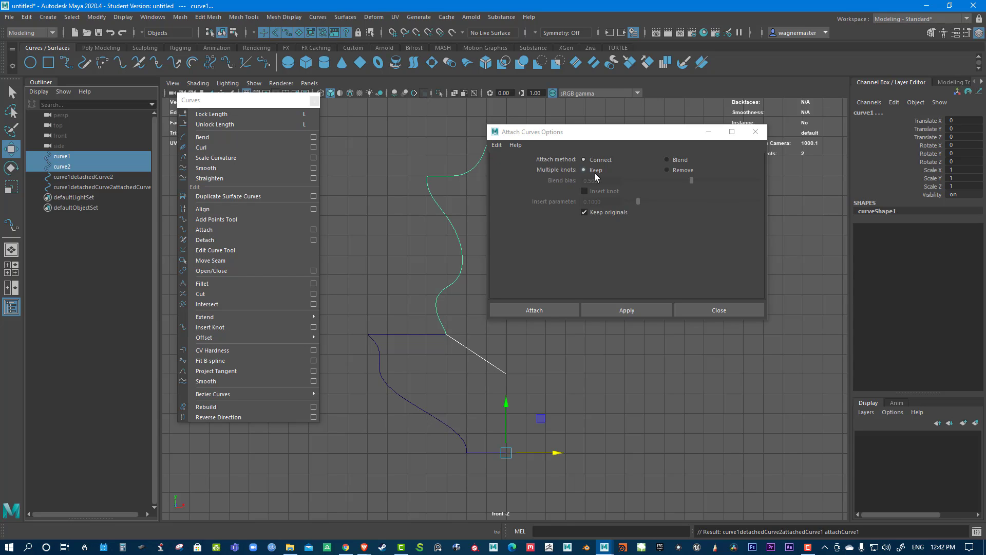
{"action": "left_click", "coordinate": [679, 170]}
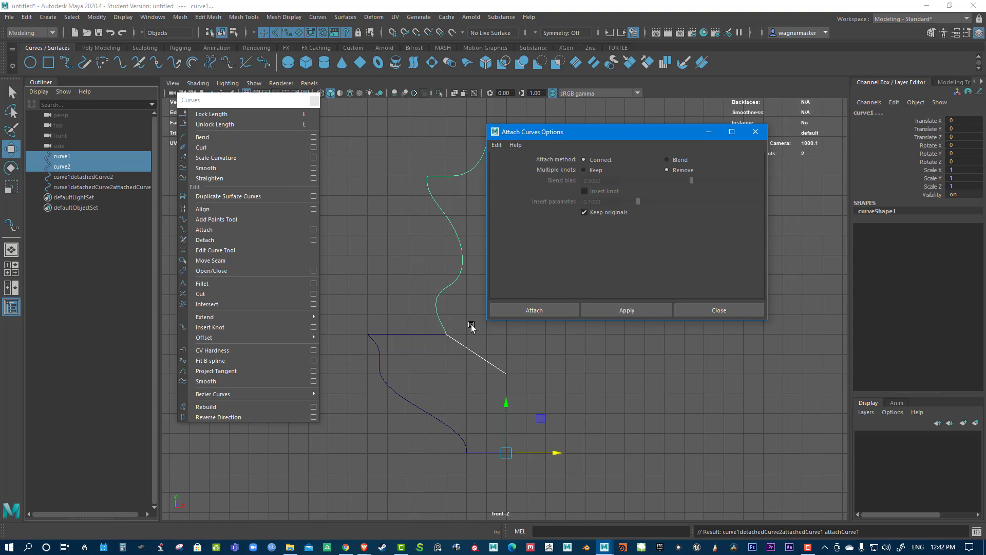
{"action": "left_click", "coordinate": [638, 307]}
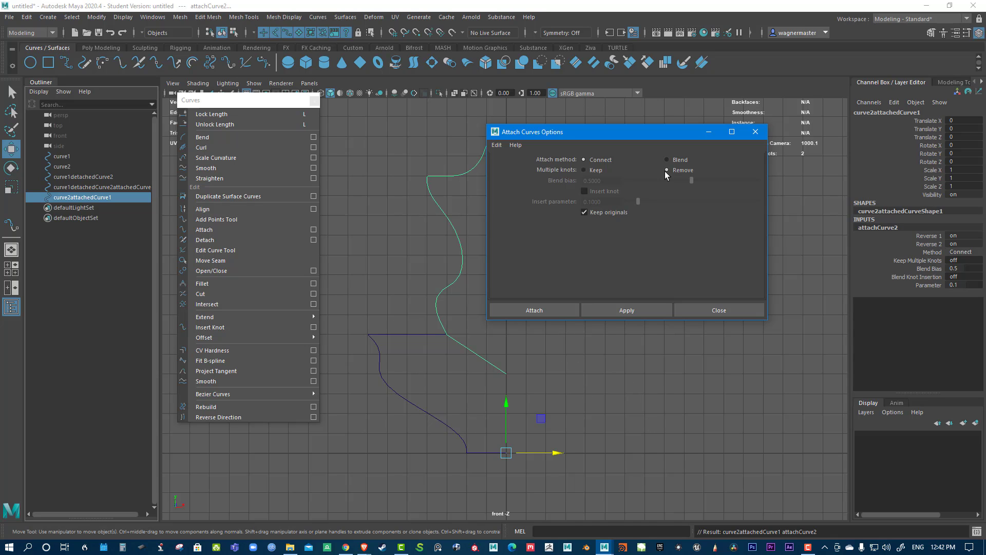
{"action": "left_click_drag", "start_coordinate": [606, 133], "coordinate": [801, 138]}
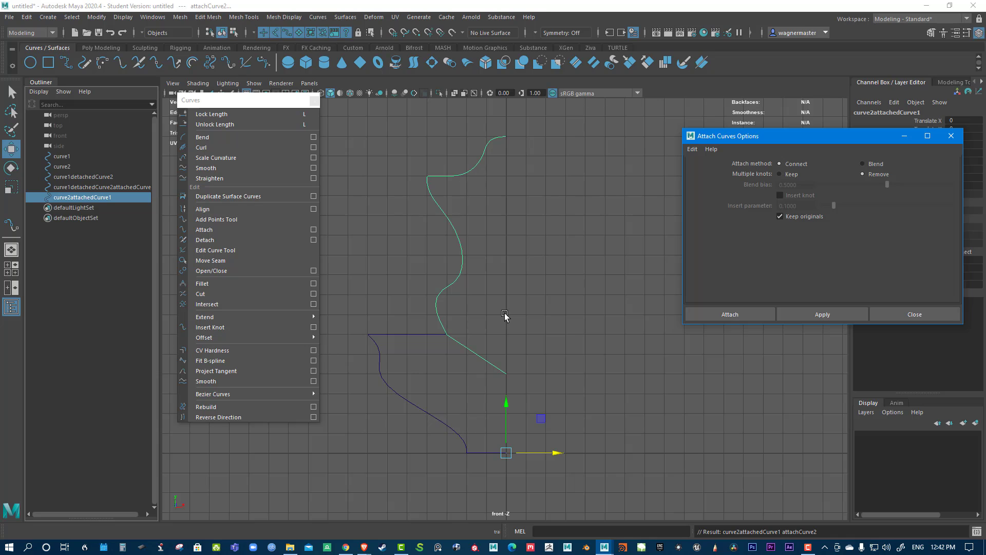
{"action": "left_click", "coordinate": [501, 292]}
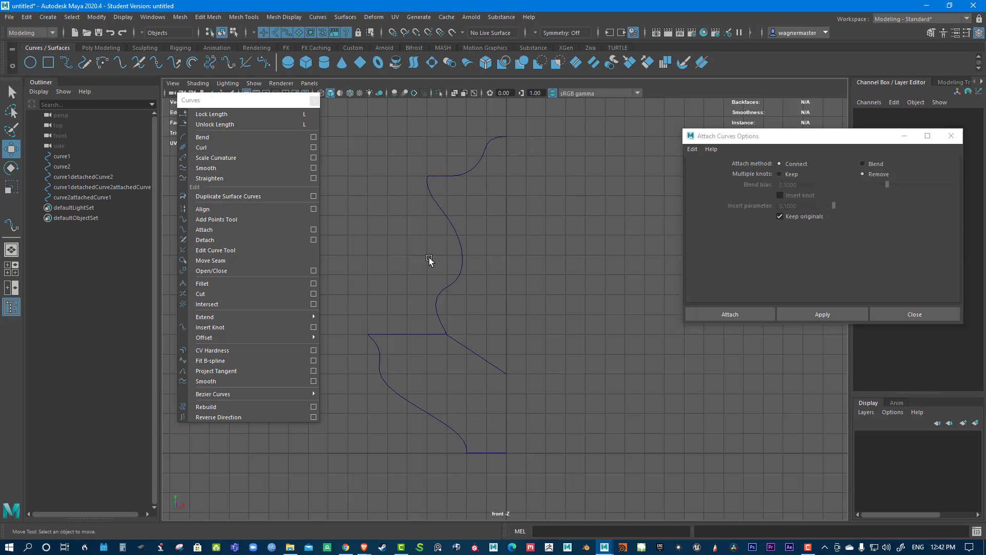
- Identify the original curve1 and curve2 by shifting each one sideways, and undo both moves
{"action": "left_click_drag", "start_coordinate": [429, 264], "coordinate": [528, 304]}
{"action": "left_click", "coordinate": [498, 305]}
{"action": "left_click", "coordinate": [57, 156]}
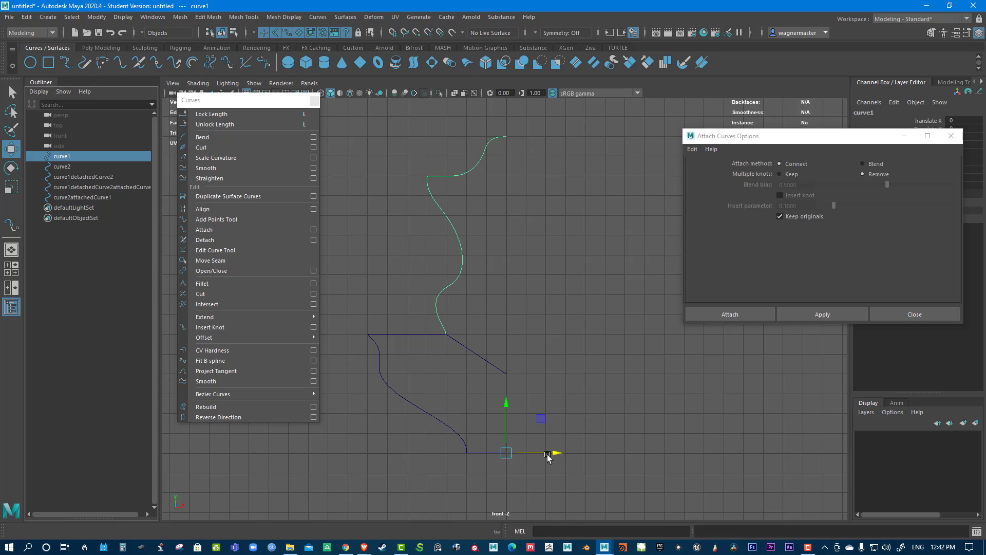
{"action": "left_click_drag", "start_coordinate": [555, 452], "coordinate": [506, 447]}
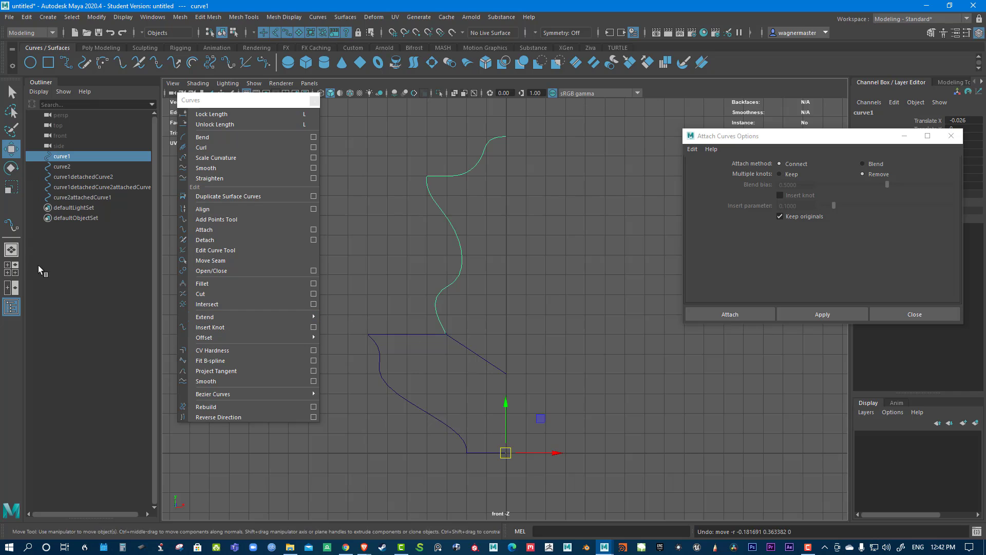
{"action": "left_click", "coordinate": [56, 167]}
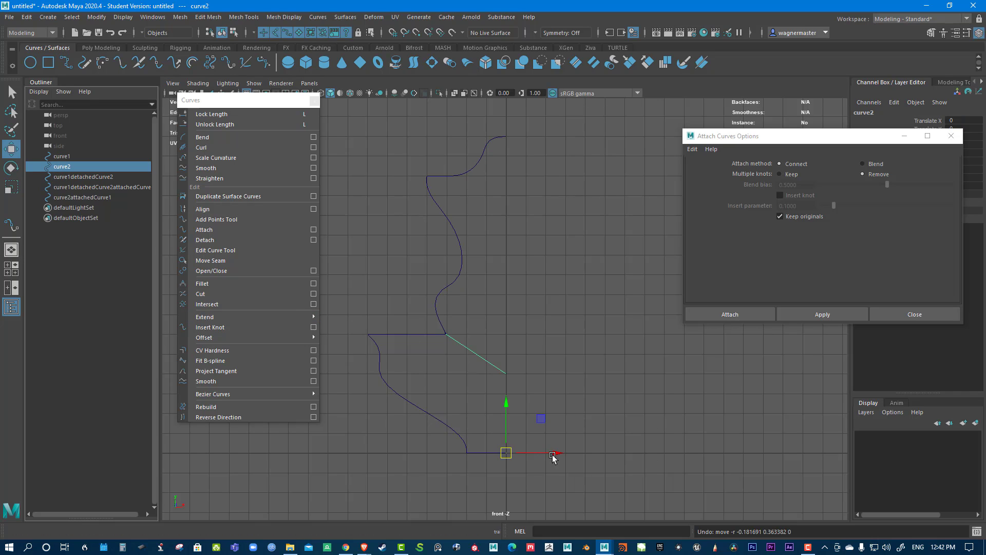
{"action": "left_click_drag", "start_coordinate": [555, 455], "coordinate": [662, 471]}
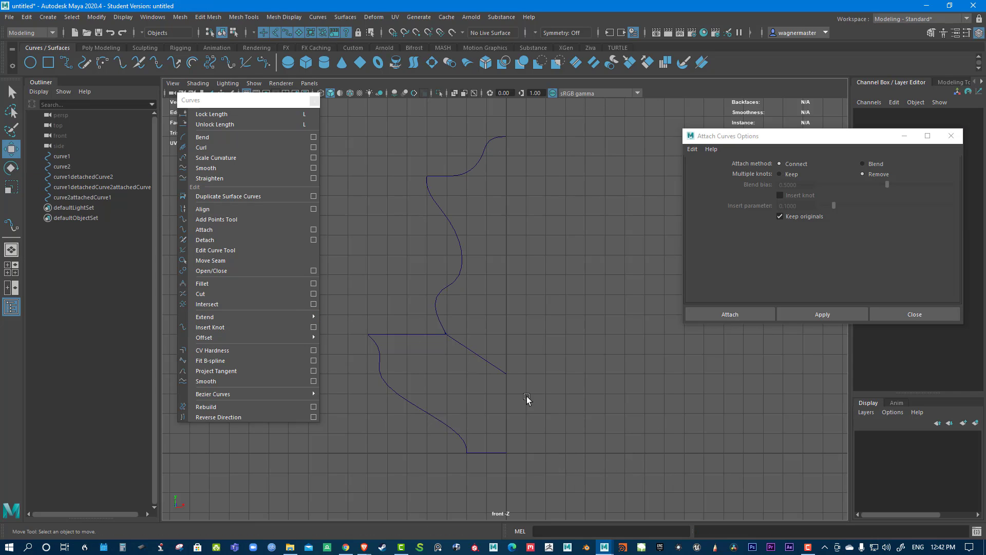
- Delete the construction history of the two attached curves, and delete the originals curve1, curve2 and curve1detachedCurve2
{"action": "left_click", "coordinate": [72, 190]}
{"action": "left_click", "coordinate": [72, 197], "text": "shift"}
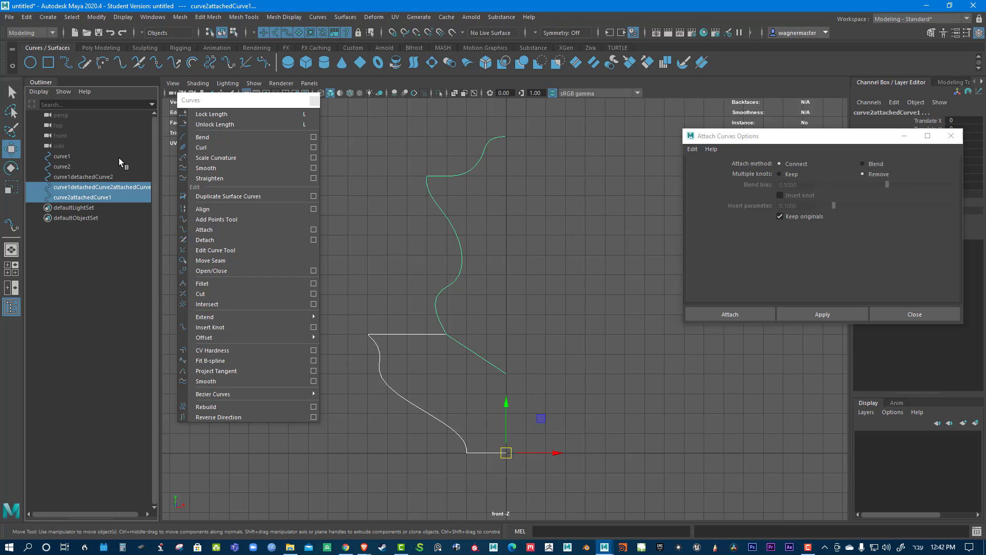
{"action": "left_click", "coordinate": [27, 17]}
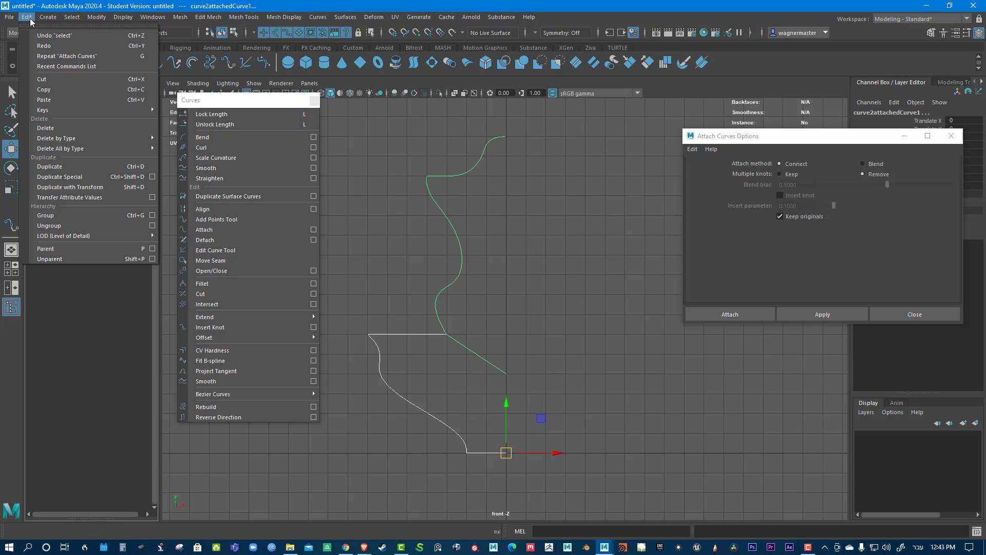
{"action": "mouse_move", "coordinate": [67, 136]}
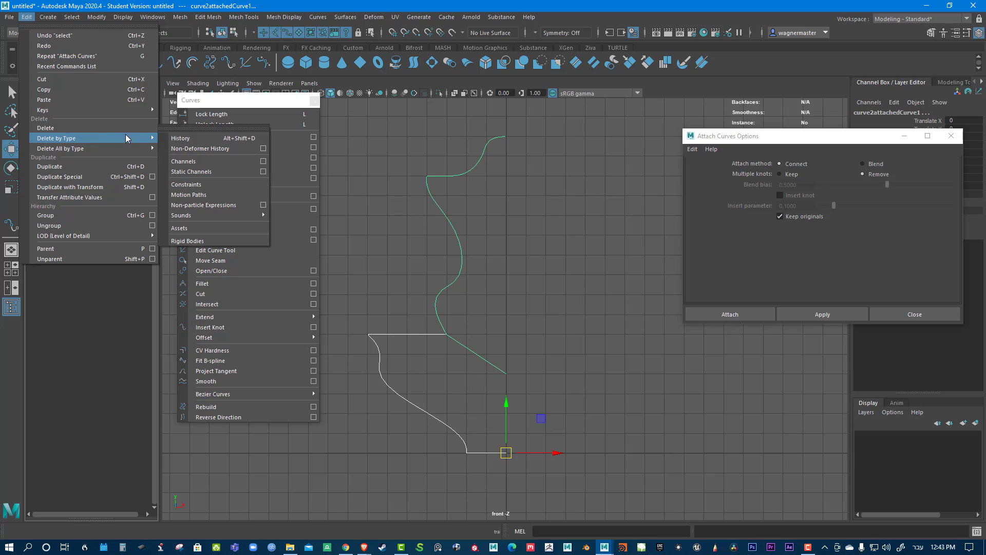
{"action": "left_click", "coordinate": [169, 137]}
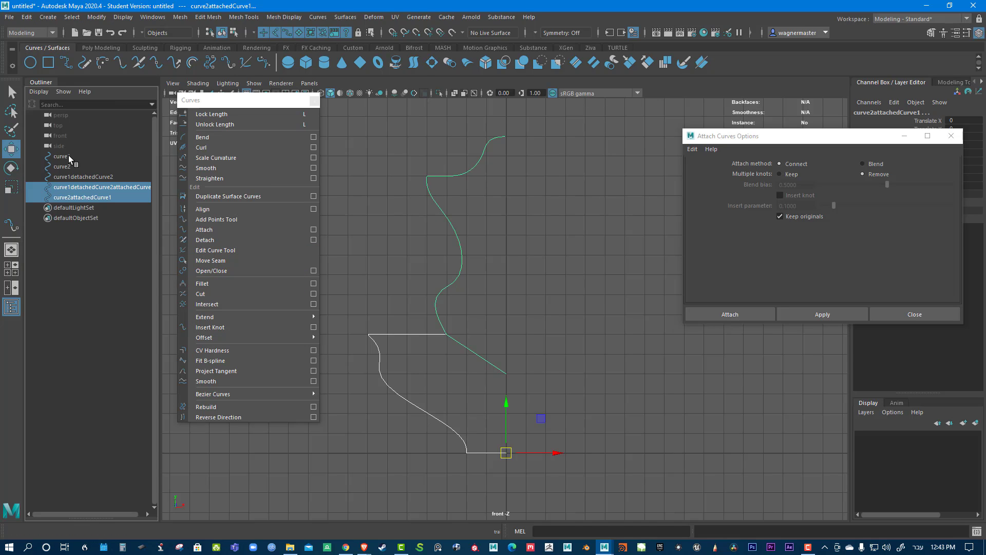
{"action": "left_click_drag", "start_coordinate": [72, 156], "coordinate": [82, 177]}
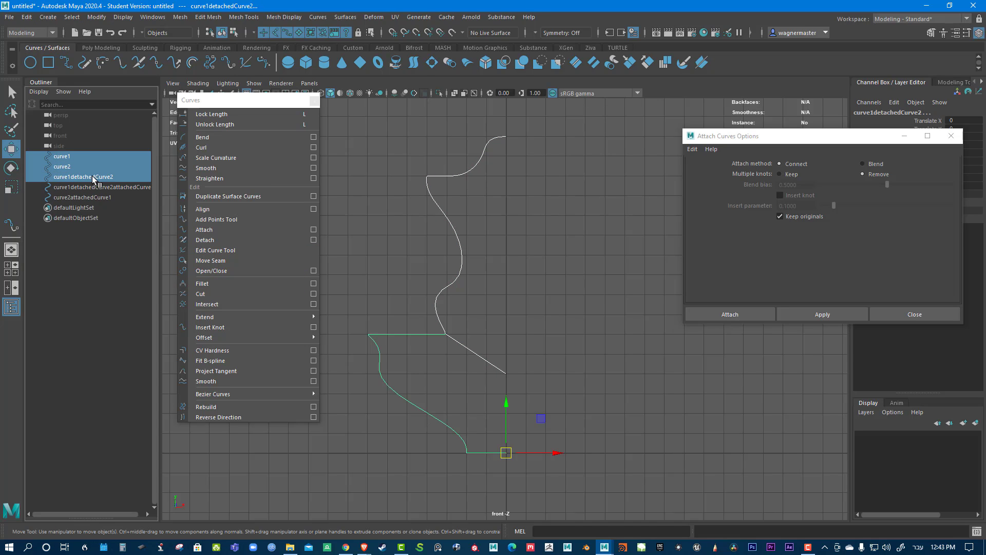
{"action": "key", "text": "Delete"}
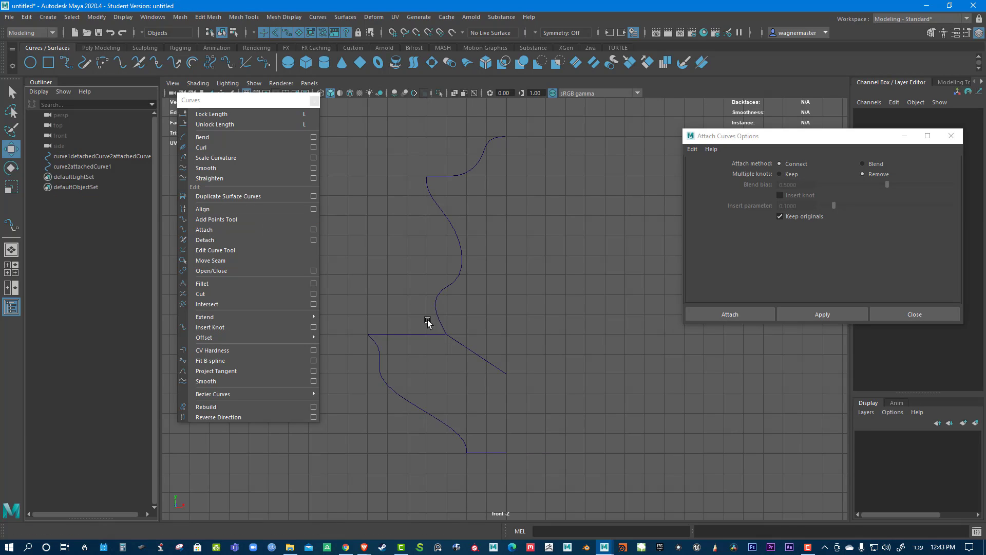
- Duplicate the upper profile curve and mirror the copy across the vertical axis with Scale X -1
{"action": "left_click_drag", "start_coordinate": [439, 275], "coordinate": [488, 313]}
{"action": "left_click", "coordinate": [462, 374]}
{"action": "left_click", "coordinate": [461, 266]}
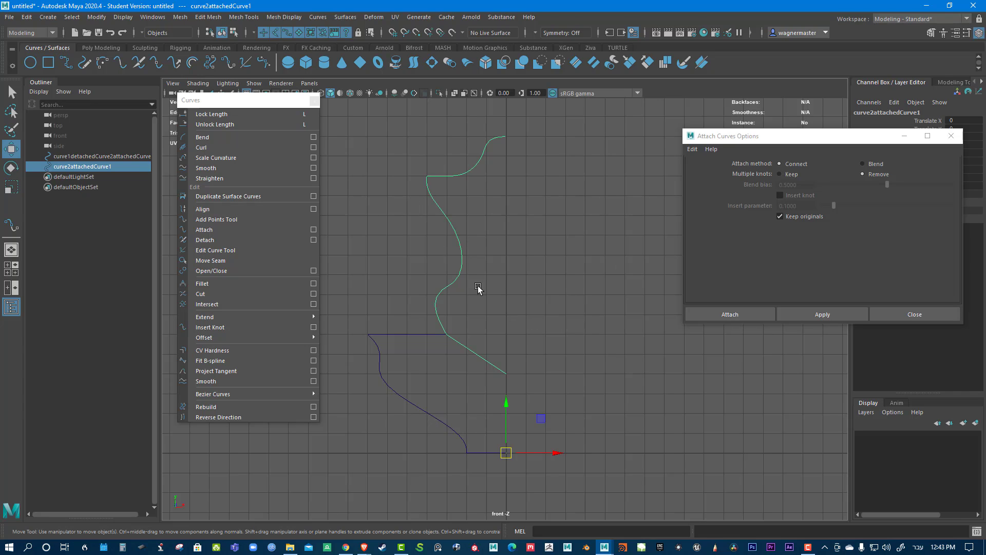
{"action": "key", "text": "g"}
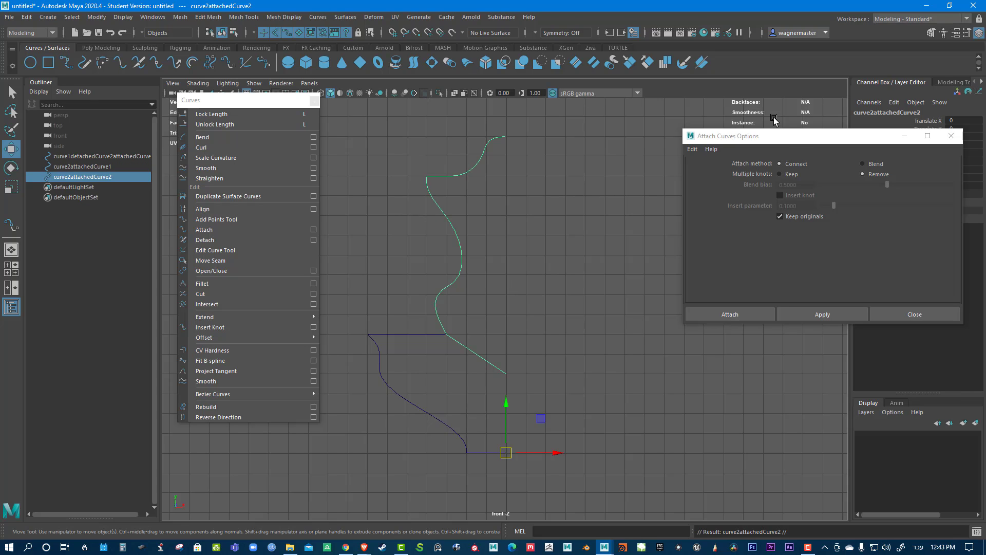
{"action": "left_click_drag", "start_coordinate": [802, 136], "coordinate": [805, 280]}
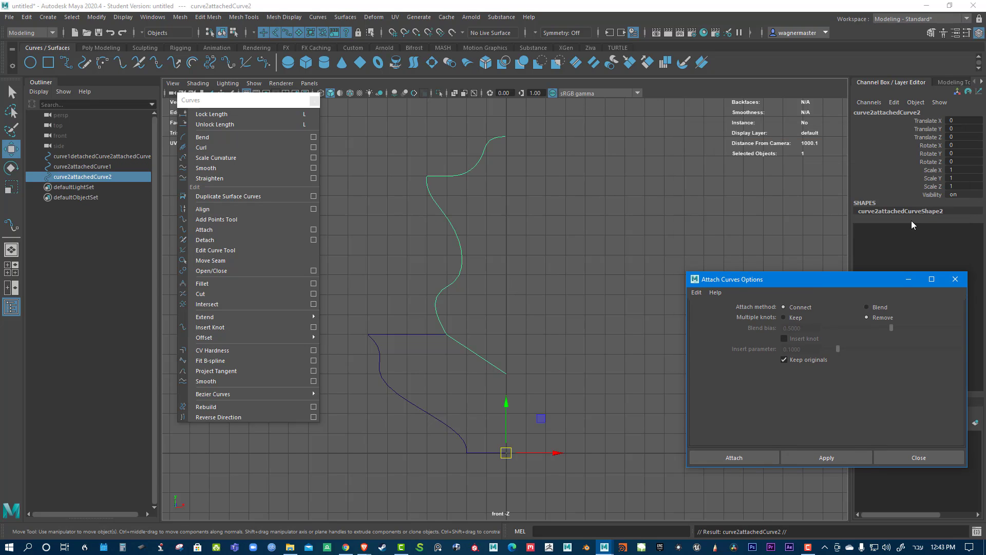
{"action": "double_click", "coordinate": [964, 171]}
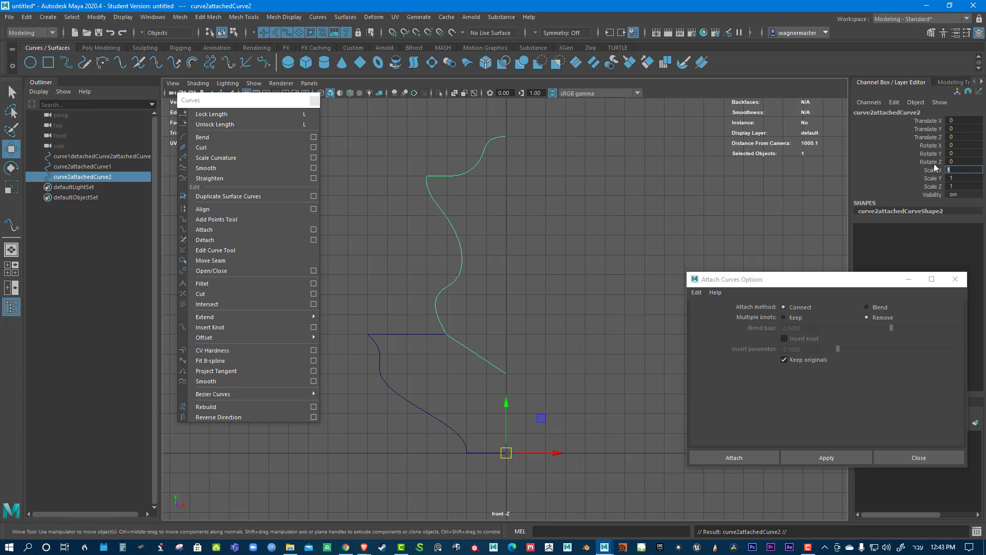
{"action": "type", "text": "-1"}
{"action": "key", "text": "Return"}
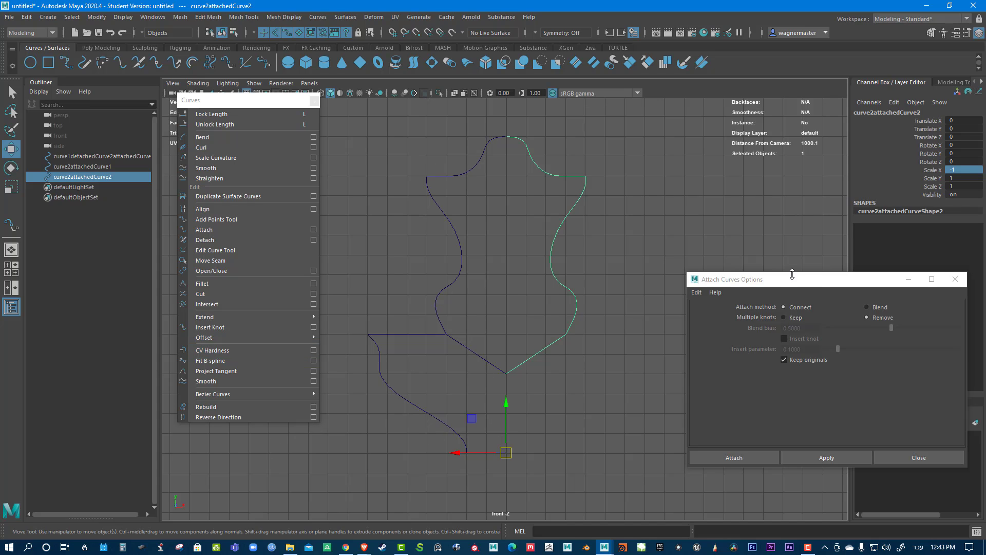
- Attach the two upper profile halves using Connect with multiple knots removed and originals kept
{"action": "left_click_drag", "start_coordinate": [813, 285], "coordinate": [817, 268]}
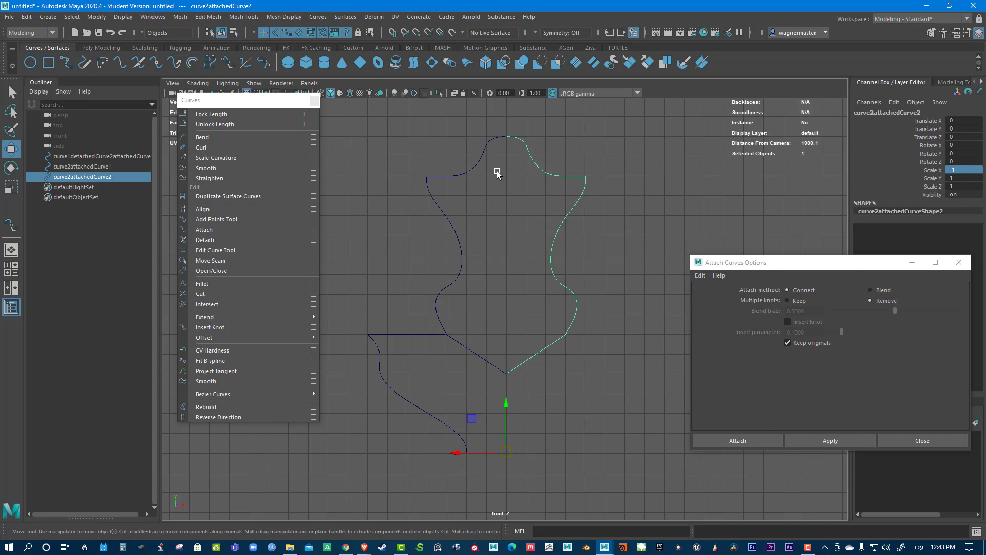
{"action": "left_click", "coordinate": [528, 157]}
{"action": "left_click", "coordinate": [543, 148], "text": "shift"}
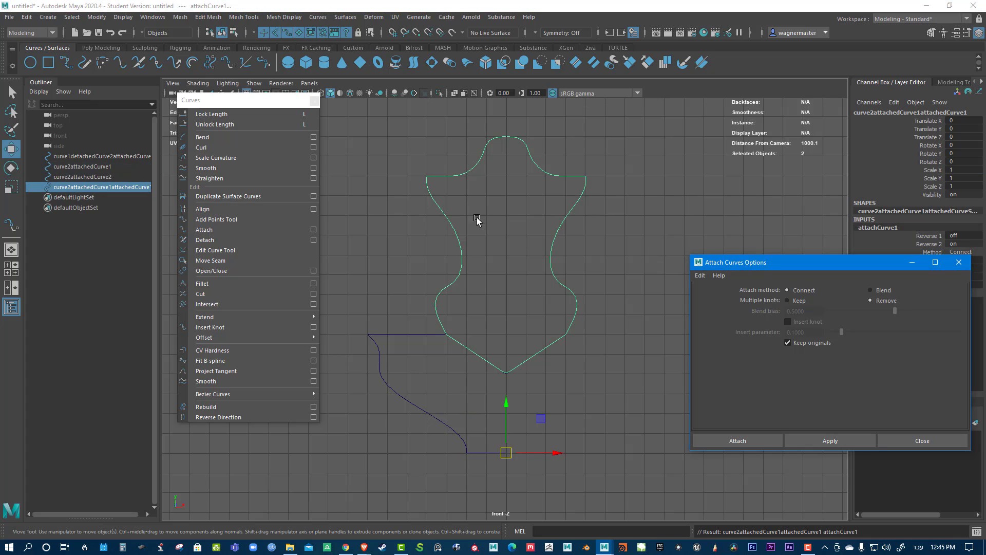
- Duplicate the lower profile curve, close the attach options, and mirror the copy across the vertical axis with Scale X -1
{"action": "left_click", "coordinate": [384, 328]}
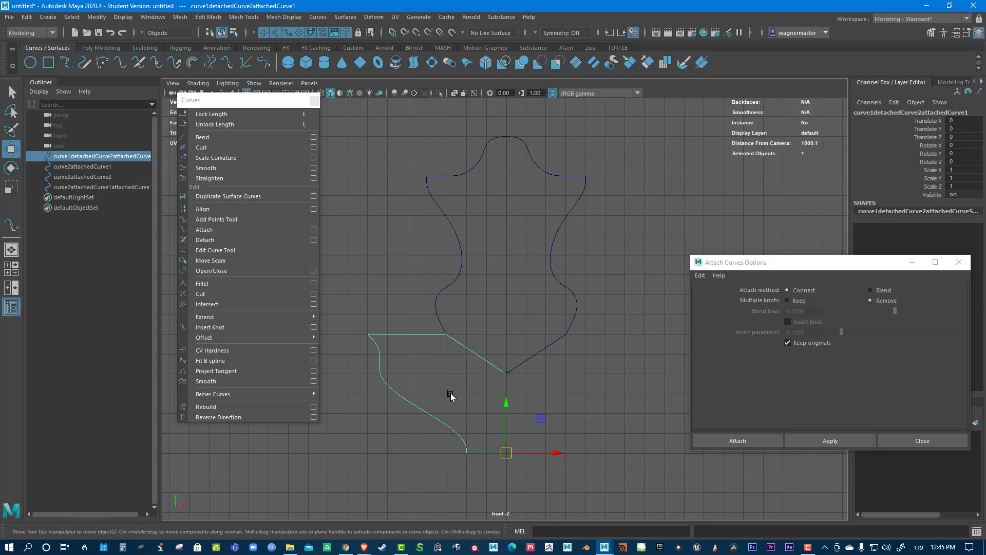
{"action": "key", "text": "ctrl+d"}
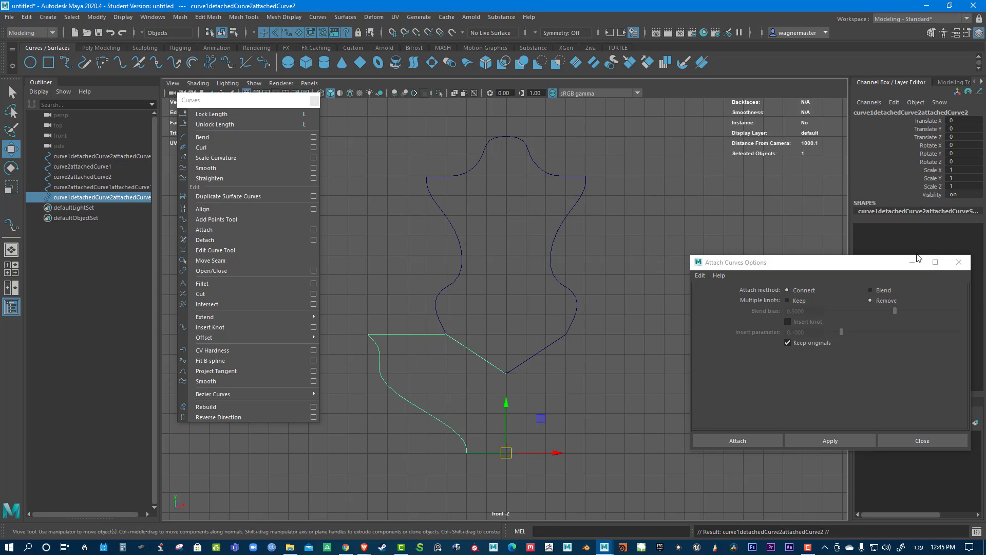
{"action": "left_click", "coordinate": [885, 337]}
{"action": "left_click", "coordinate": [958, 262]}
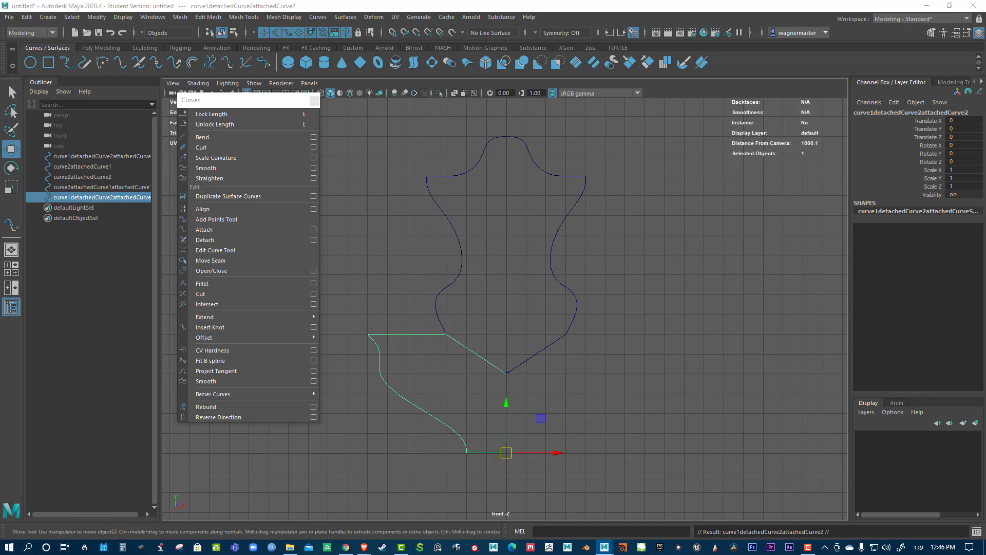
{"action": "left_click", "coordinate": [957, 169]}
{"action": "type", "text": "-"}
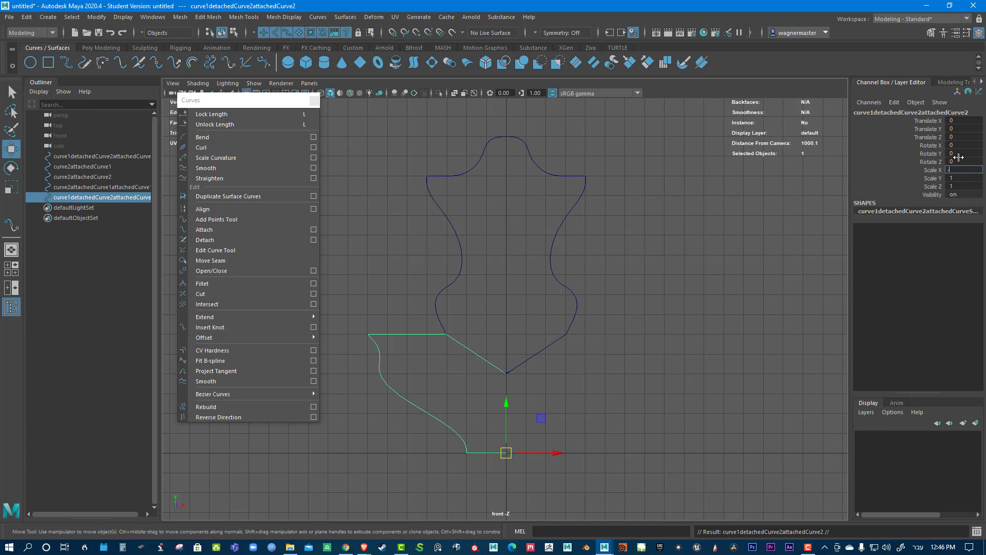
{"action": "type", "text": "1"}
{"action": "key", "text": "Return"}
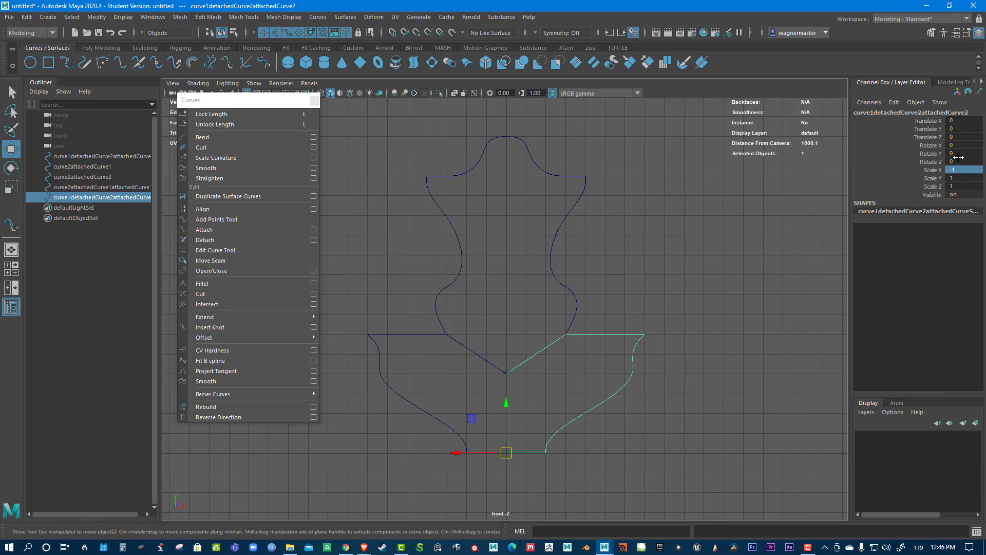
- Attach the two lower profile halves using Connect with multiple knots removed and originals kept
{"action": "left_click", "coordinate": [451, 456], "text": "shift"}
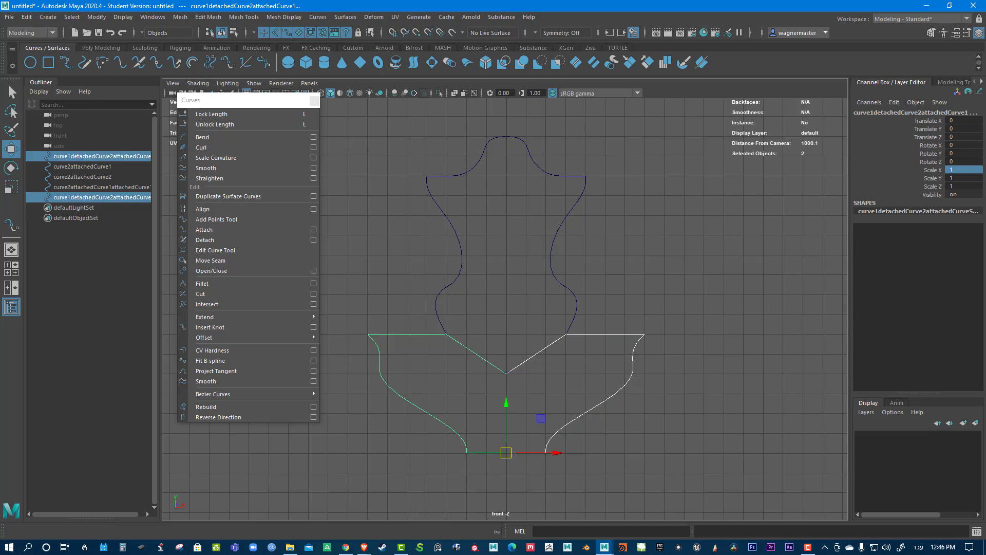
{"action": "left_click", "coordinate": [313, 230]}
{"action": "left_click", "coordinate": [788, 424]}
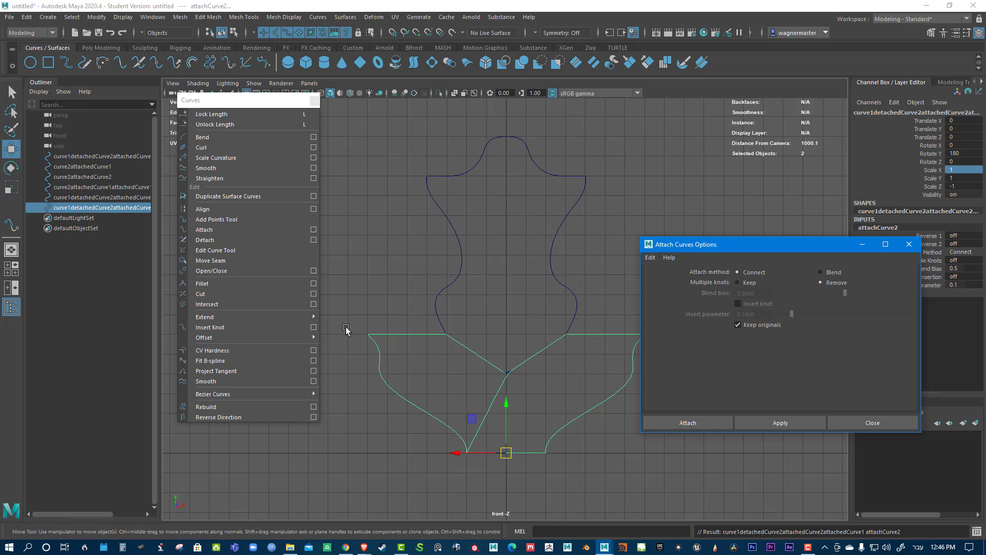
- Select the two original lower profile halves and isolate them in the front view
{"action": "left_click", "coordinate": [87, 197]}
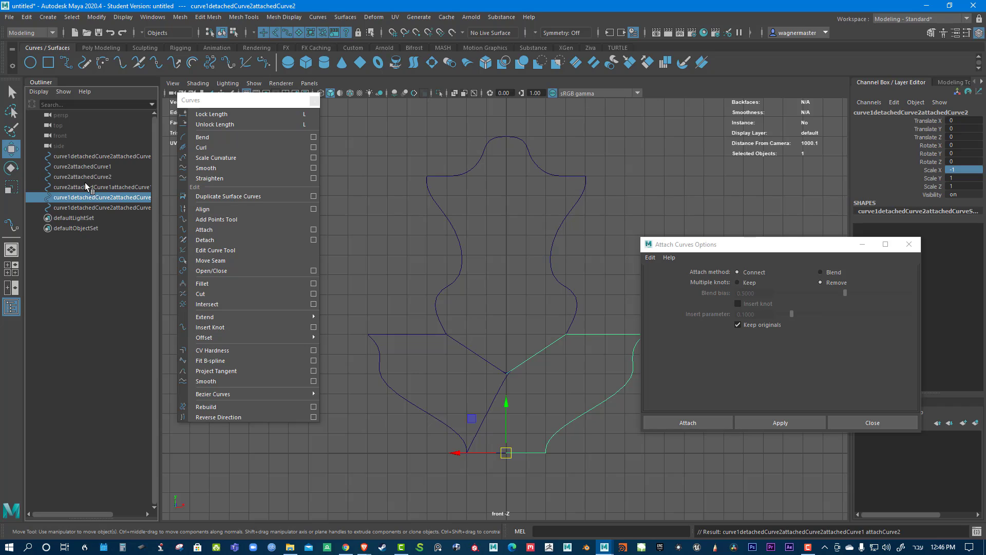
{"action": "left_click", "coordinate": [83, 180], "text": "ctrl"}
{"action": "left_click", "coordinate": [96, 198]}
{"action": "left_click", "coordinate": [82, 157], "text": "ctrl"}
{"action": "key", "text": "ctrl+1"}
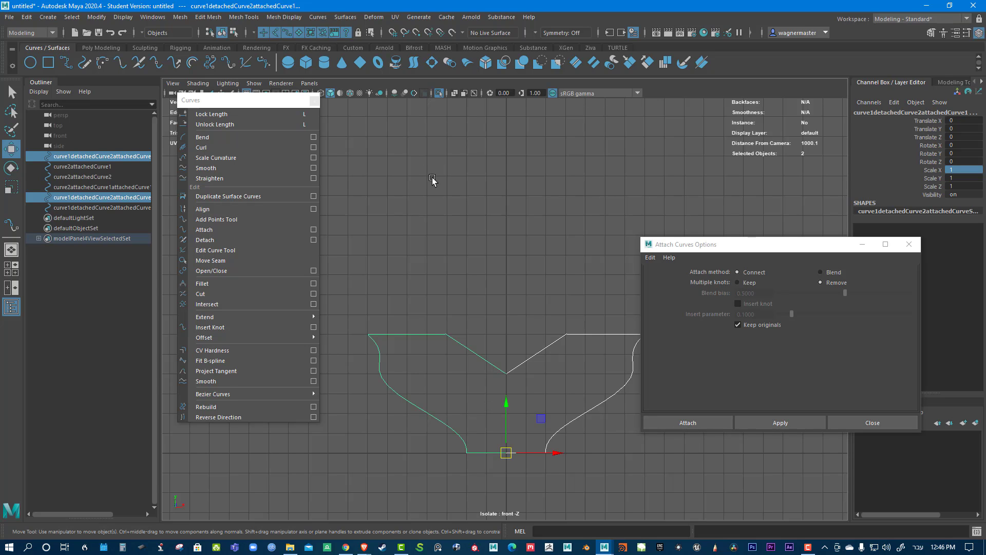
- Examine the control vertices of the isolated lower halves, and return to object selection
{"action": "left_click", "coordinate": [485, 326]}
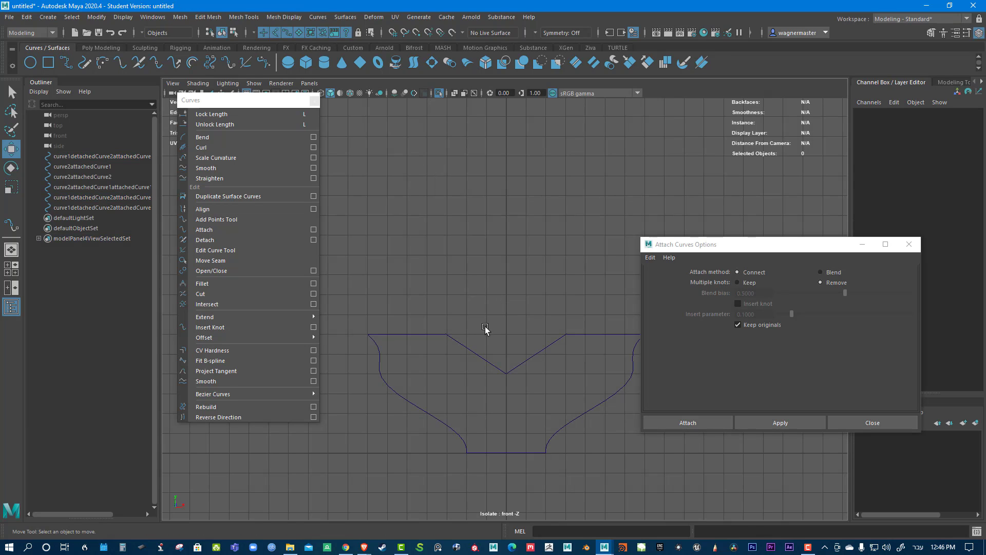
{"action": "left_click", "coordinate": [496, 363]}
{"action": "right_click_drag", "start_coordinate": [486, 328], "coordinate": [414, 291]}
{"action": "left_click", "coordinate": [542, 452]}
{"action": "right_click_drag", "start_coordinate": [529, 295], "coordinate": [496, 288]}
{"action": "right_click_drag", "start_coordinate": [470, 345], "coordinate": [513, 259]}
{"action": "left_click", "coordinate": [518, 286]}
{"action": "left_click", "coordinate": [472, 353]}
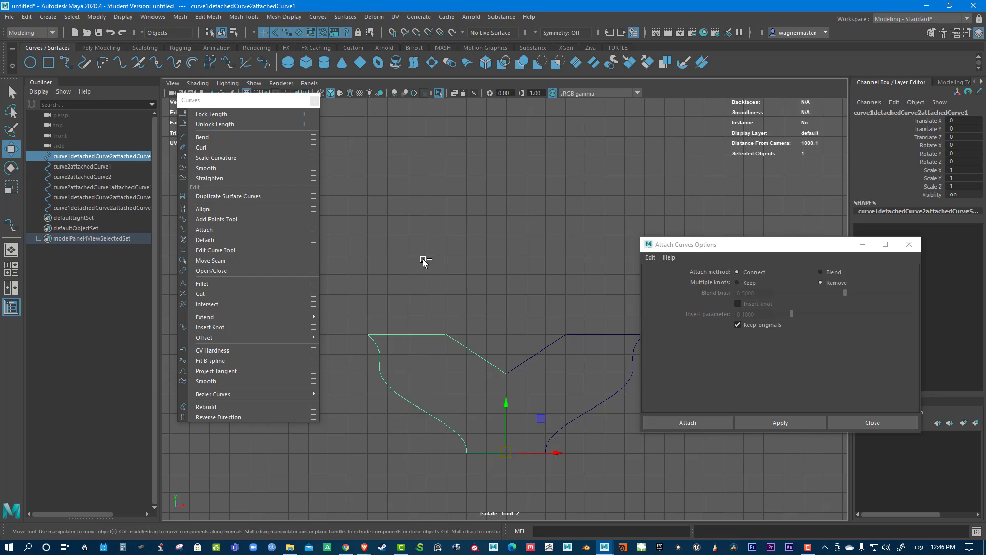
- Undo the component display changes and the isolation of the lower profile halves
{"action": "left_click", "coordinate": [478, 267]}
{"action": "key", "text": "ctrl+z"}
{"action": "key", "text": "ctrl+z"}
{"action": "key", "text": "ctrl+z"}
{"action": "key", "text": "ctrl+z"}
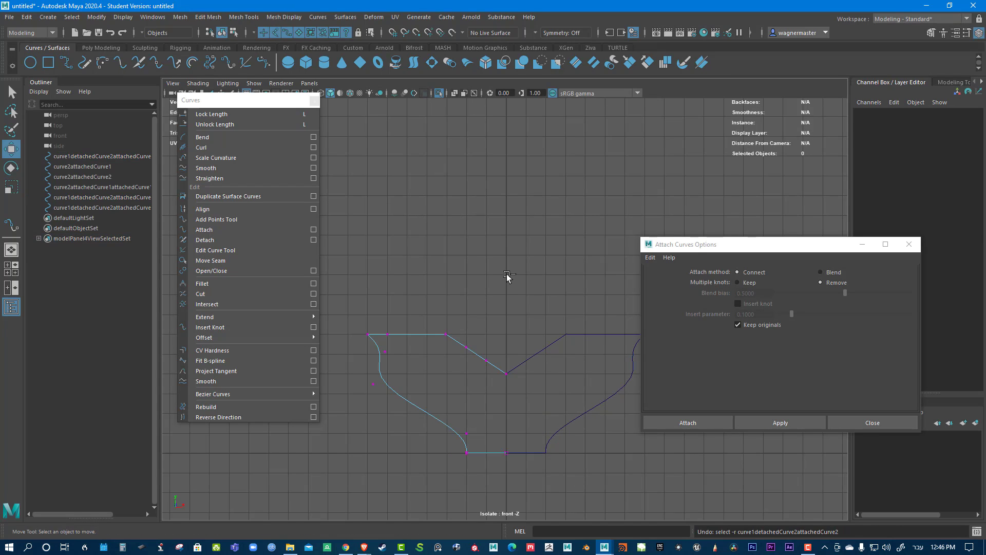
{"action": "key", "text": "ctrl+z"}
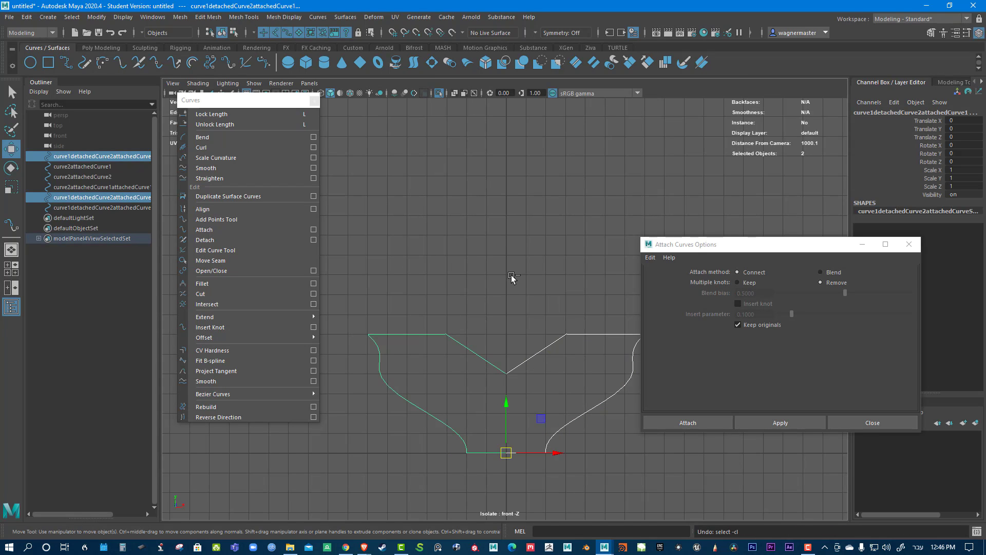
{"action": "key", "text": "ctrl+z"}
- Reverse the direction of the original left half of the lower profile that feeds the attached outline, and clear the selection
{"action": "left_click", "coordinate": [492, 425]}
{"action": "left_click", "coordinate": [486, 419]}
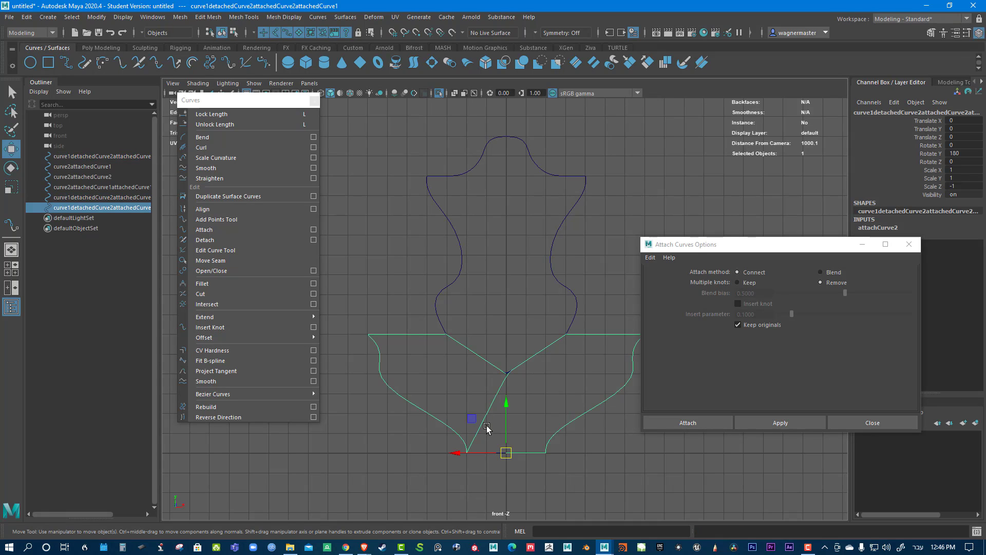
{"action": "left_click", "coordinate": [84, 176]}
{"action": "left_click", "coordinate": [80, 166]}
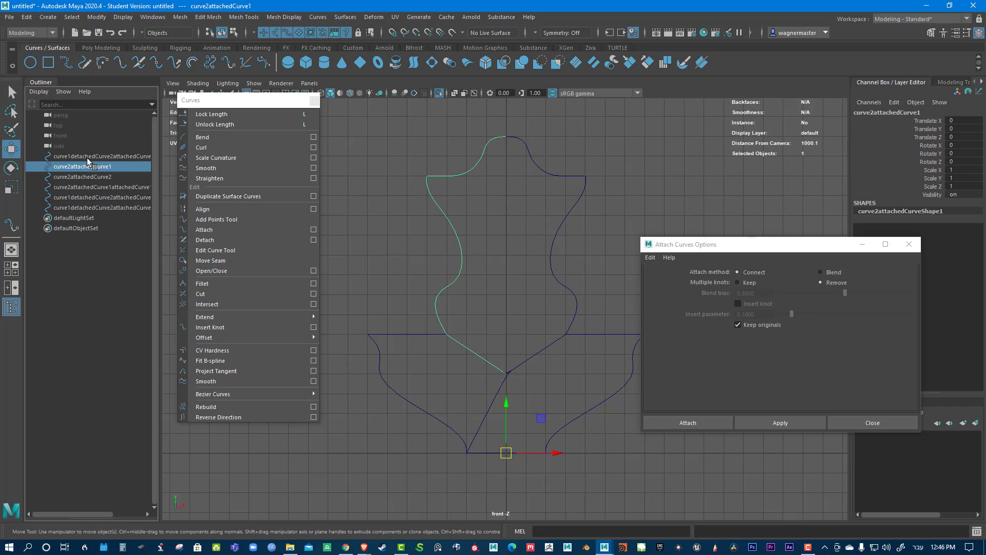
{"action": "left_click", "coordinate": [87, 157]}
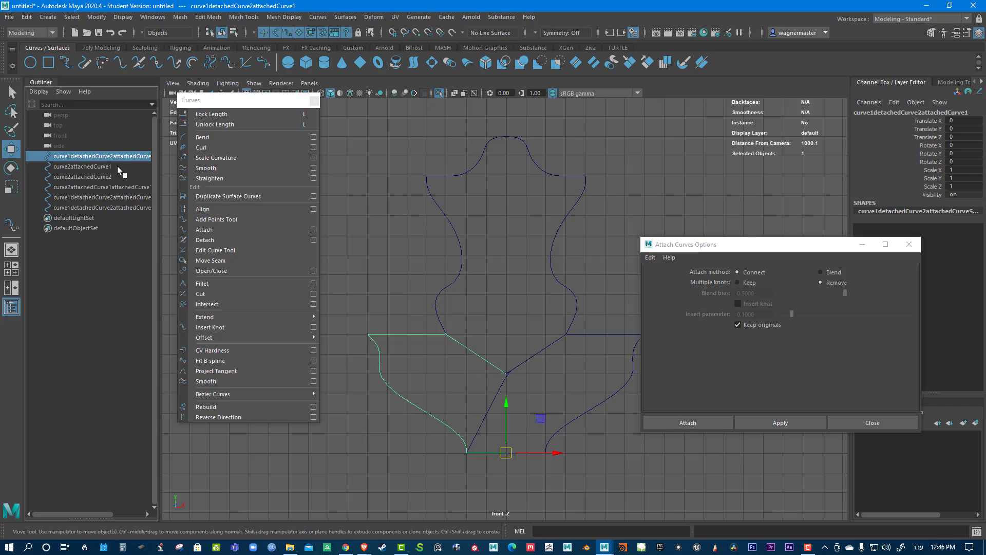
{"action": "left_click", "coordinate": [229, 417]}
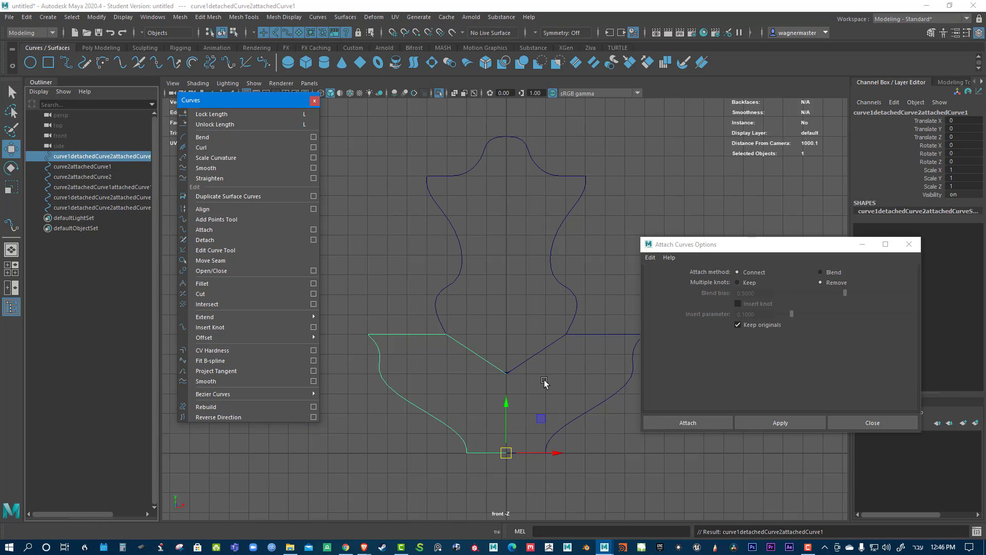
{"action": "left_click", "coordinate": [559, 405]}
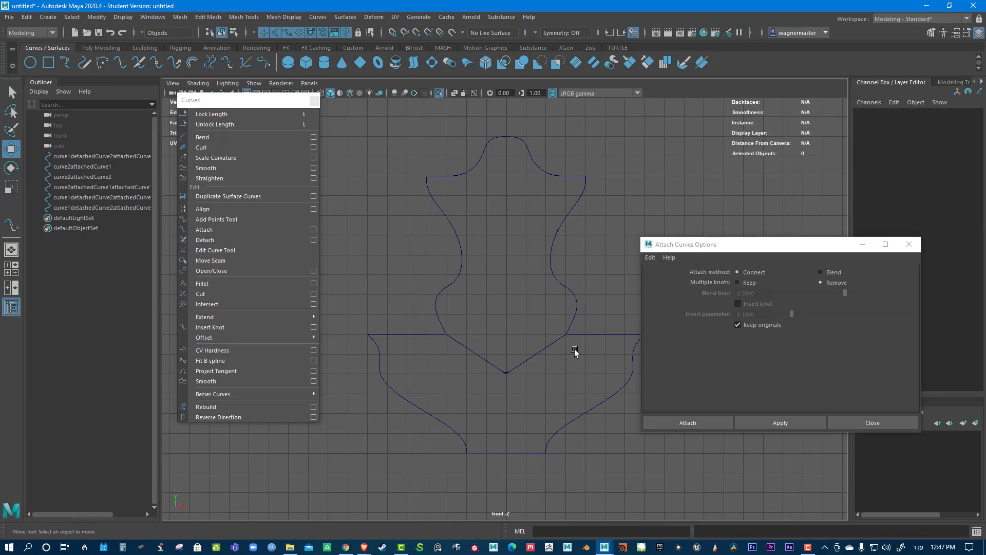
- Delete the four leftover half-profile curves, keeping only the joined upper and lower outlines
{"action": "left_click", "coordinate": [69, 208]}
{"action": "left_click", "coordinate": [69, 206], "text": "ctrl"}
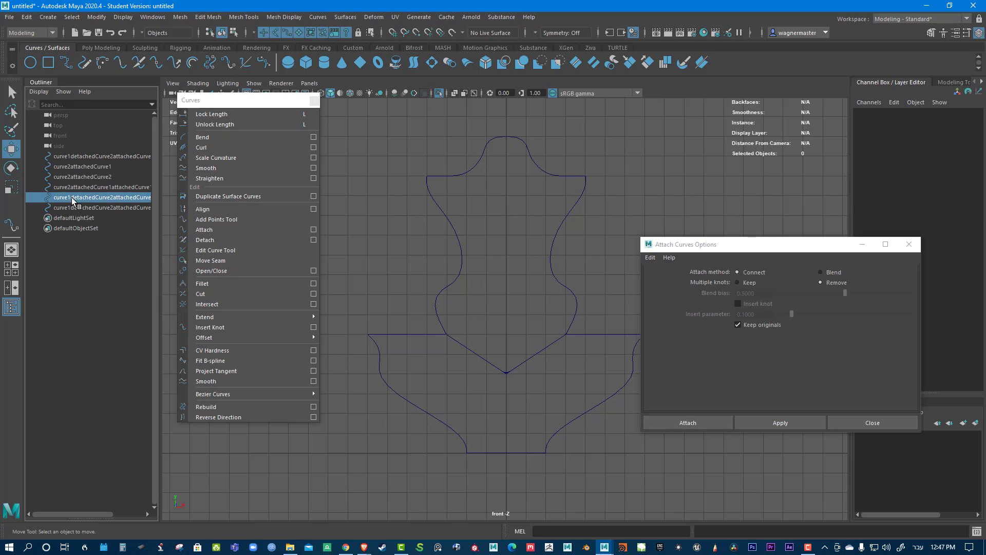
{"action": "left_click", "coordinate": [73, 208]}
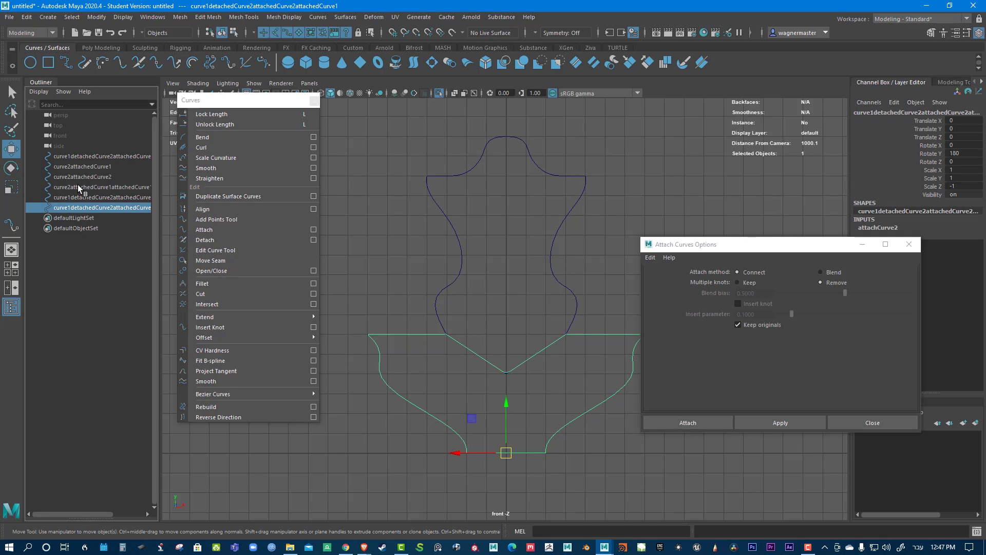
{"action": "left_click", "coordinate": [78, 186], "text": "ctrl"}
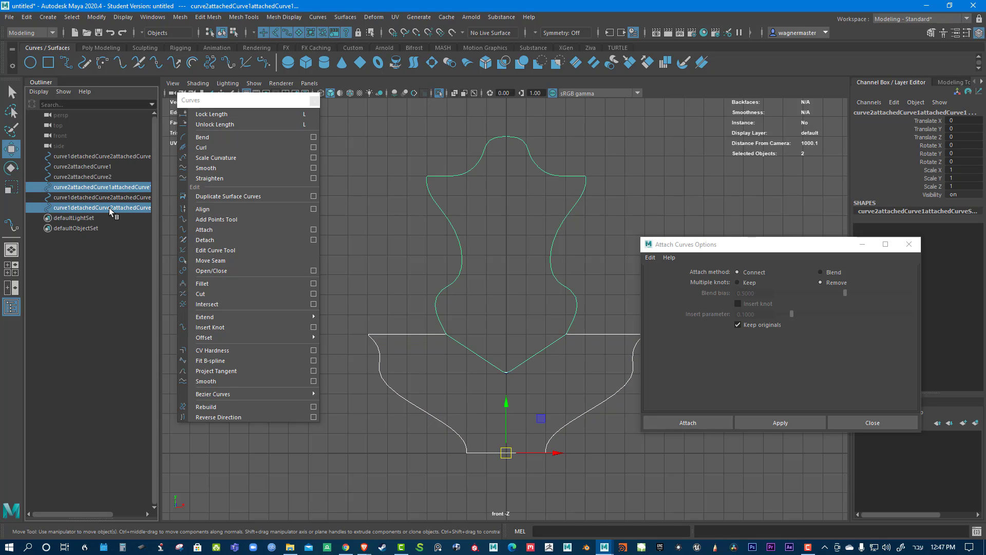
{"action": "left_click_drag", "start_coordinate": [63, 158], "coordinate": [74, 177]}
{"action": "left_click", "coordinate": [73, 197], "text": "ctrl"}
{"action": "key", "text": "Delete"}
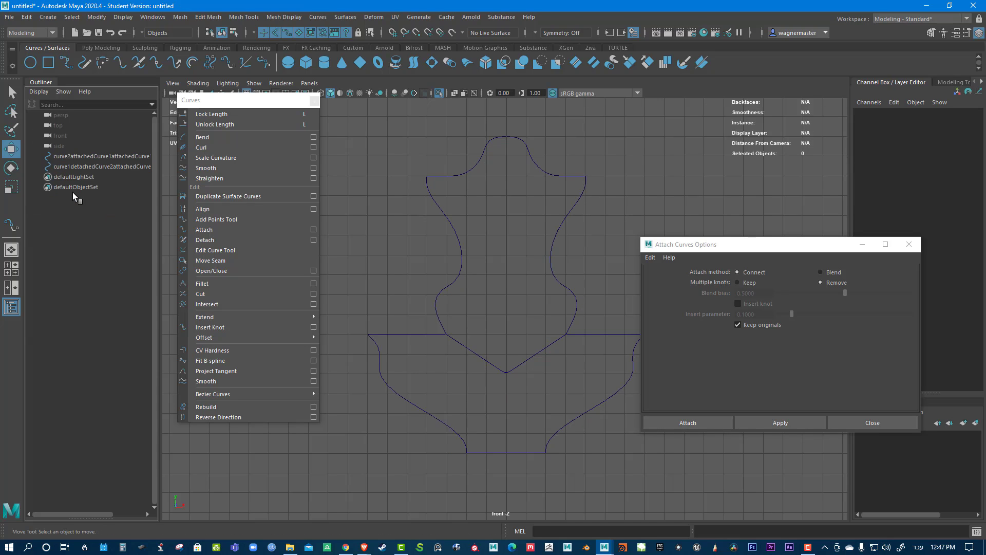
- Select the joined upper profile outline and add the lower outline to the selection
{"action": "left_click", "coordinate": [494, 346]}
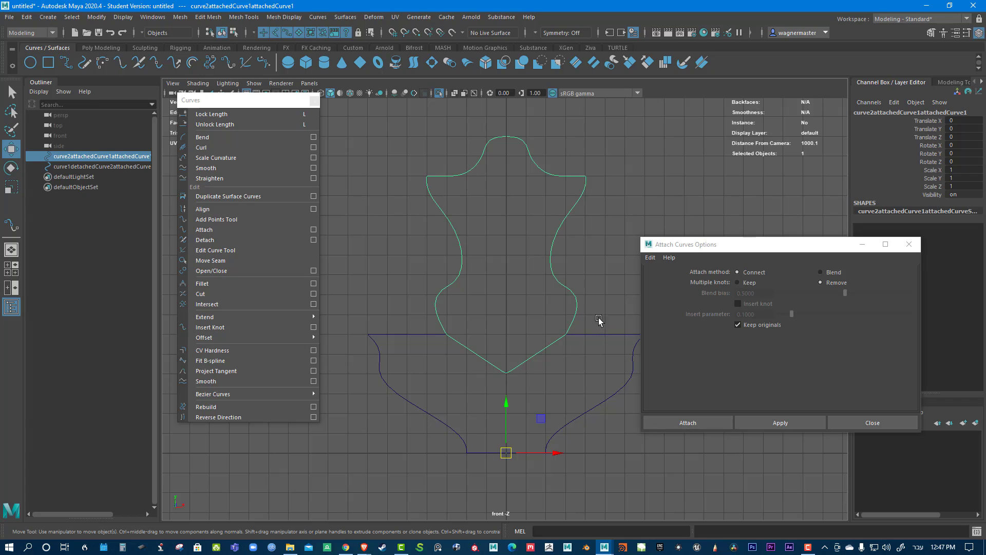
{"action": "left_click", "coordinate": [595, 335], "text": "shift"}
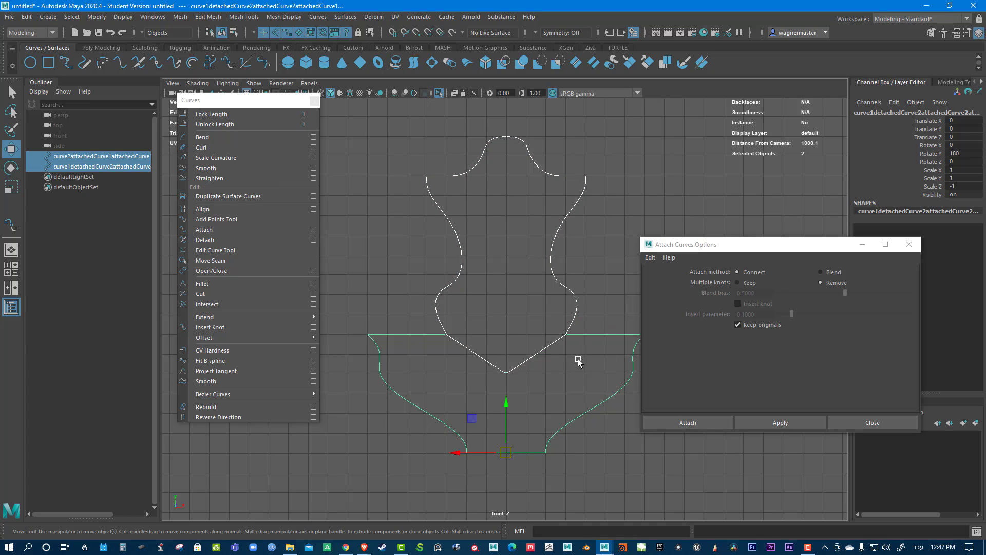